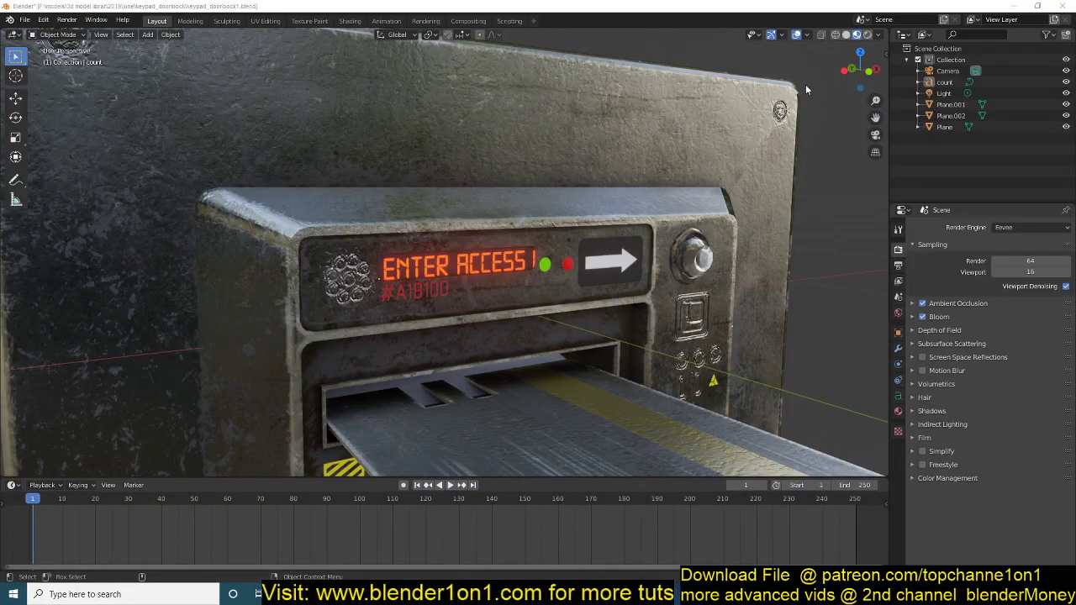
# Step: Play the keypad display scramble from ENTER ACCESS to ACCESS GRANTED, stop at frame 208, and select the count text
pyautogui.scroll(1, 751, 204)
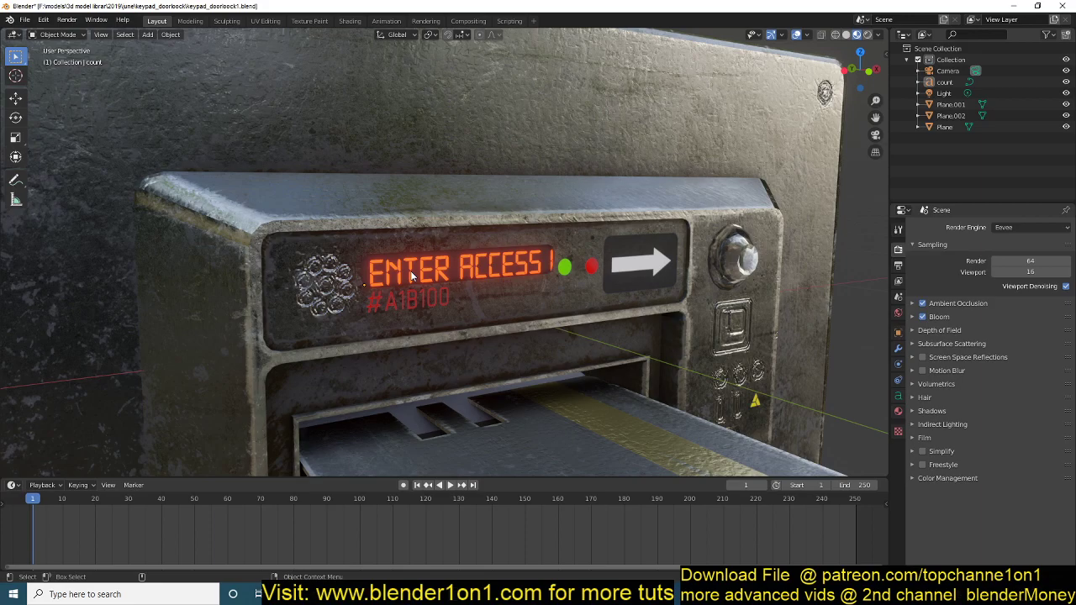
pyautogui.click(449, 484)
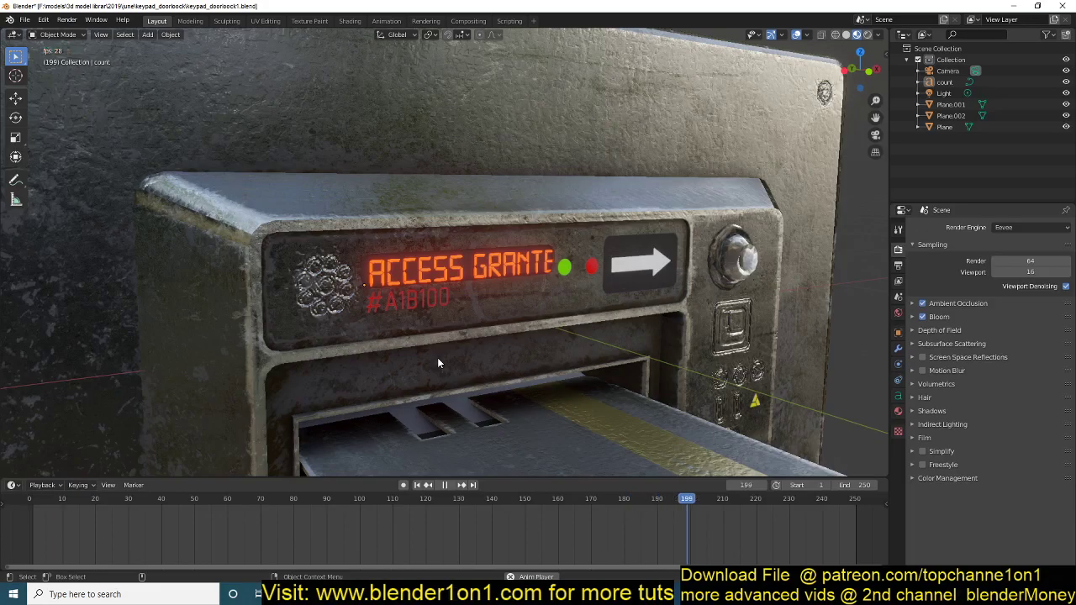
pyautogui.press('space')
pyautogui.click(499, 262)
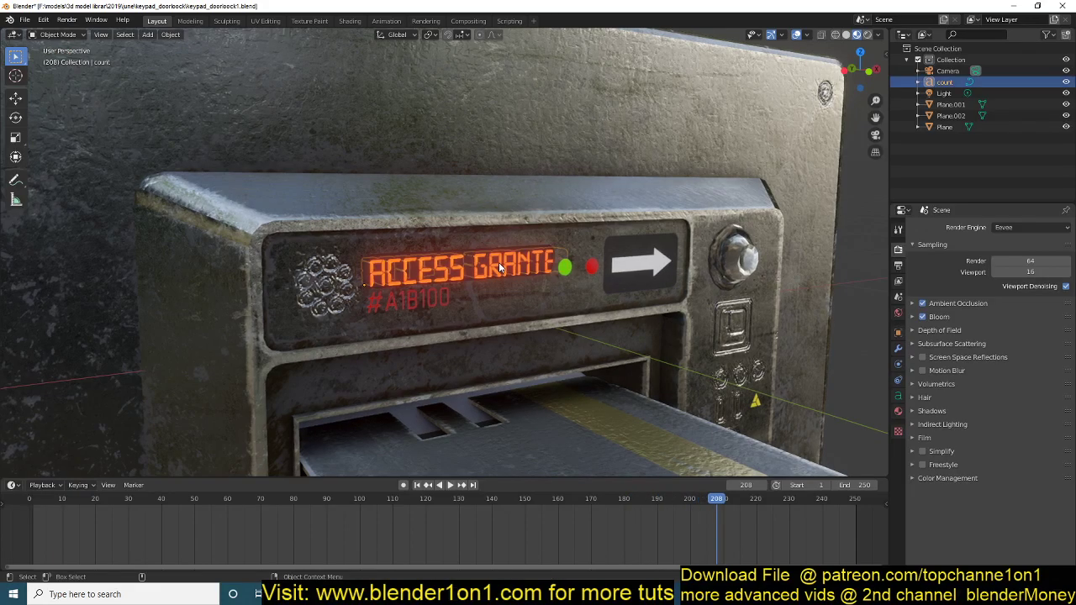
pyautogui.scroll(-2, 498, 267)
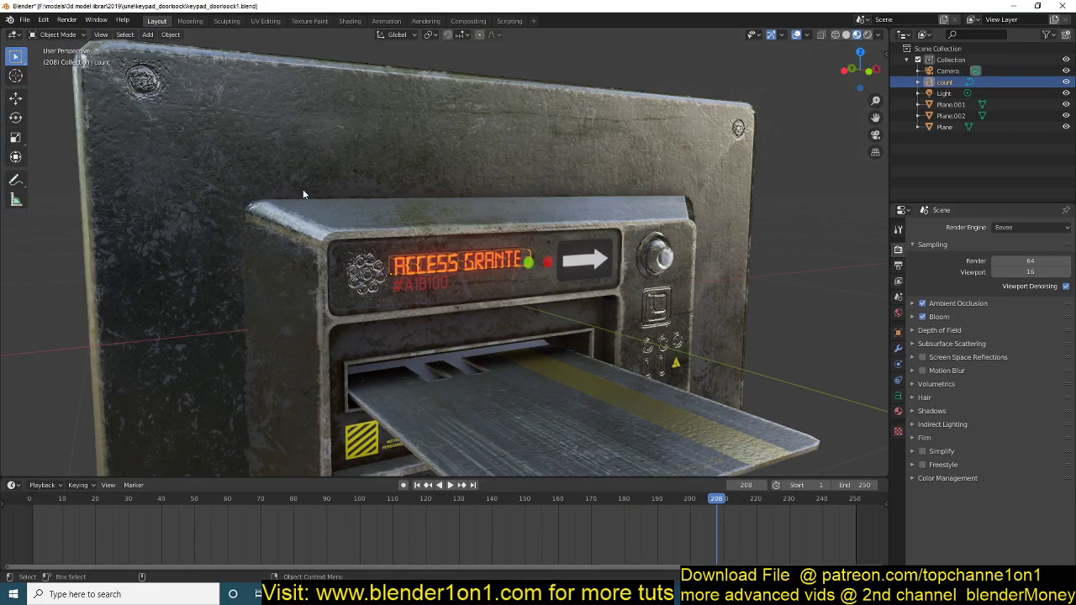
# Step: Show the Text Animator settings in the N sidebar, leaving the start message field unchanged
pyautogui.press('n')
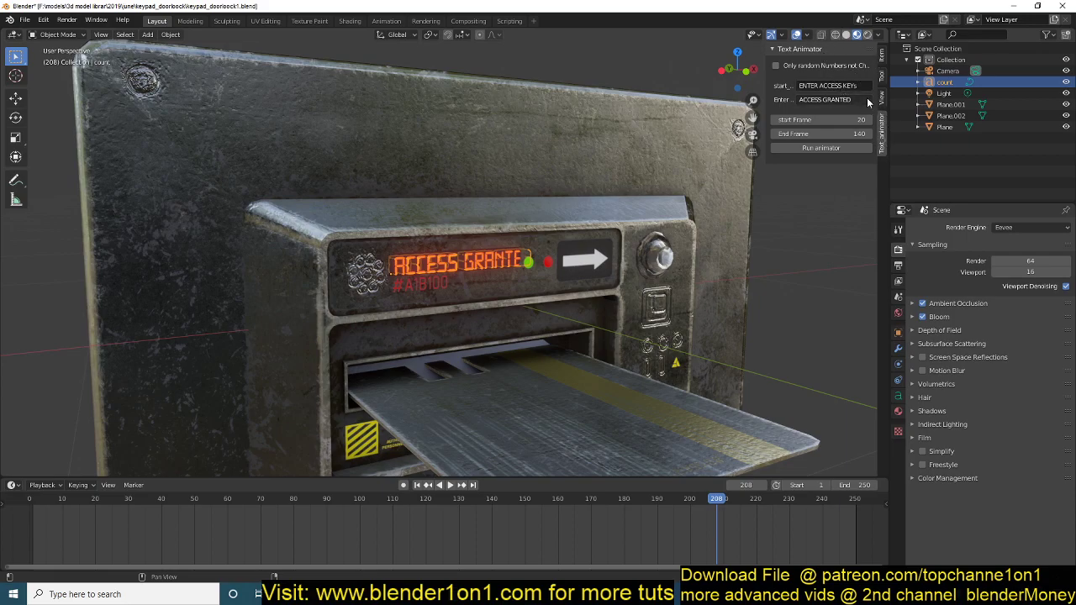
pyautogui.click(808, 85)
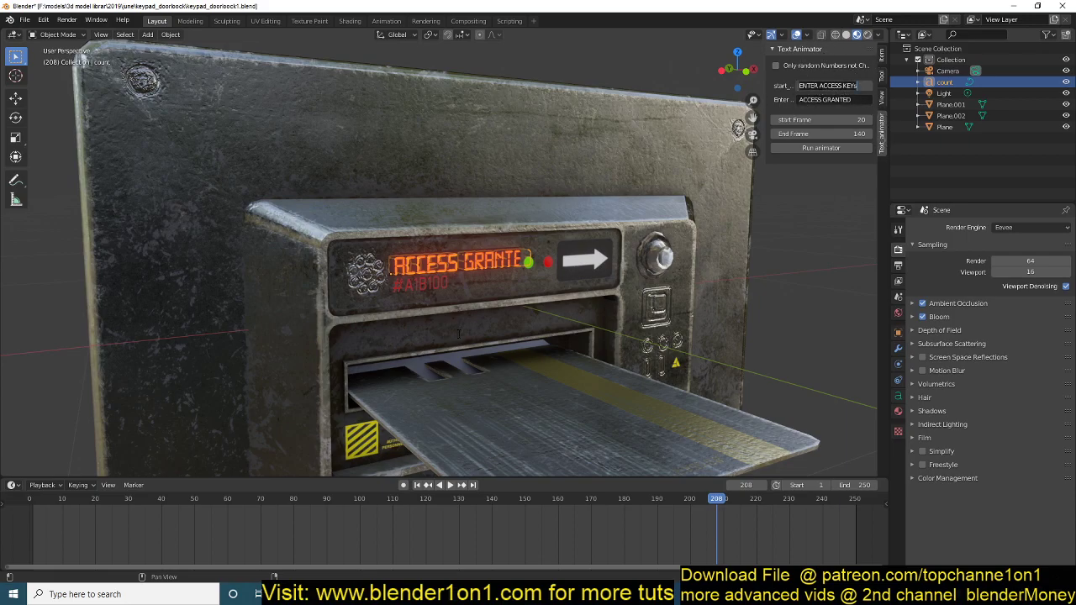
pyautogui.press('Return')
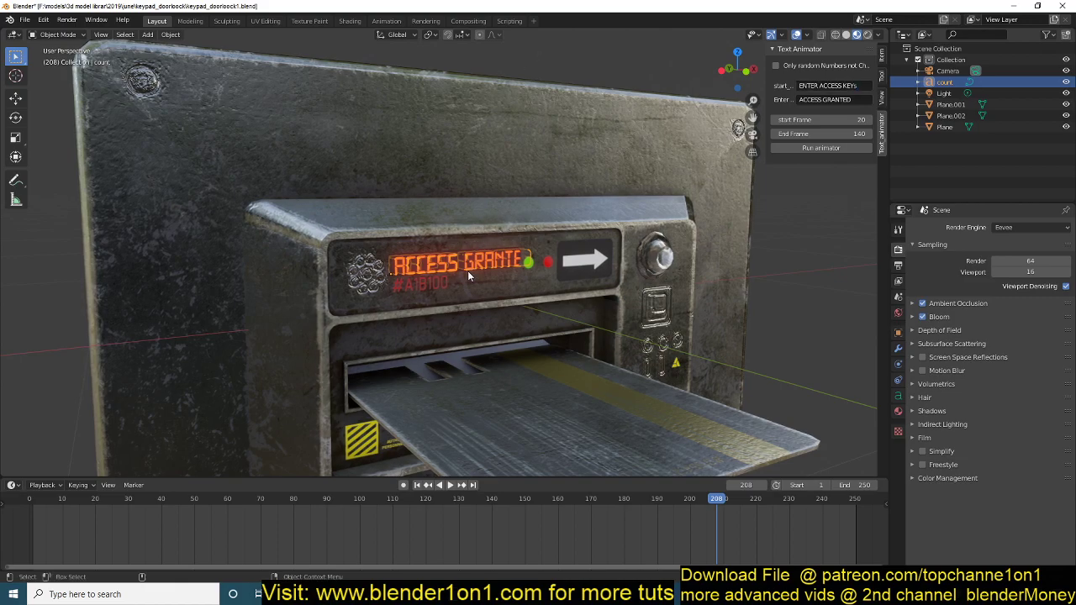
# Step: Isolate the count text in local view and orbit to face ACCESS GRANTED head-on
pyautogui.press('KP_Divide')
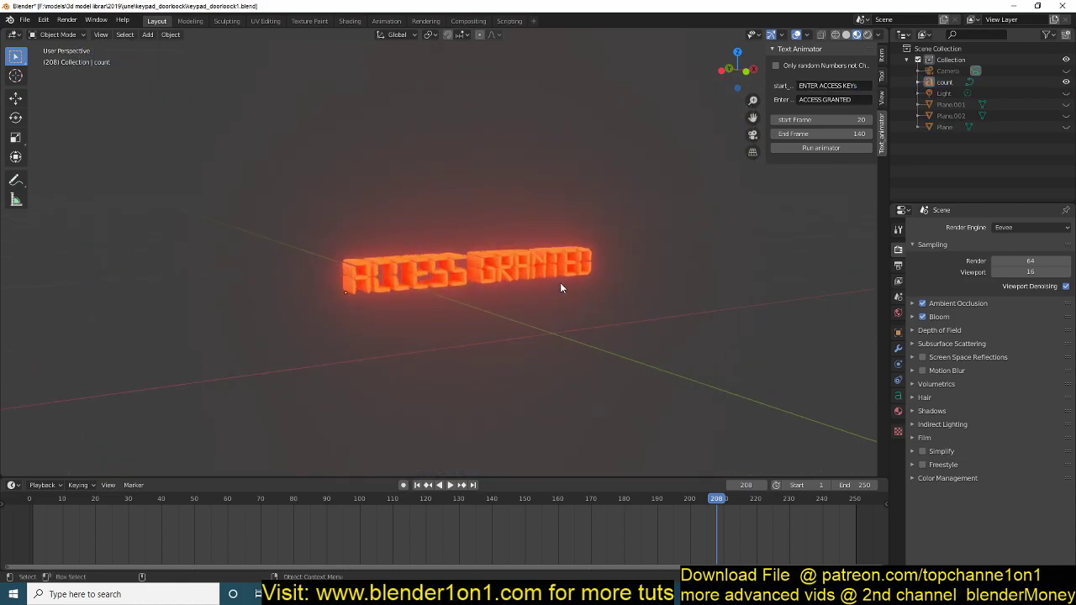
pyautogui.scroll(4, 605, 288)
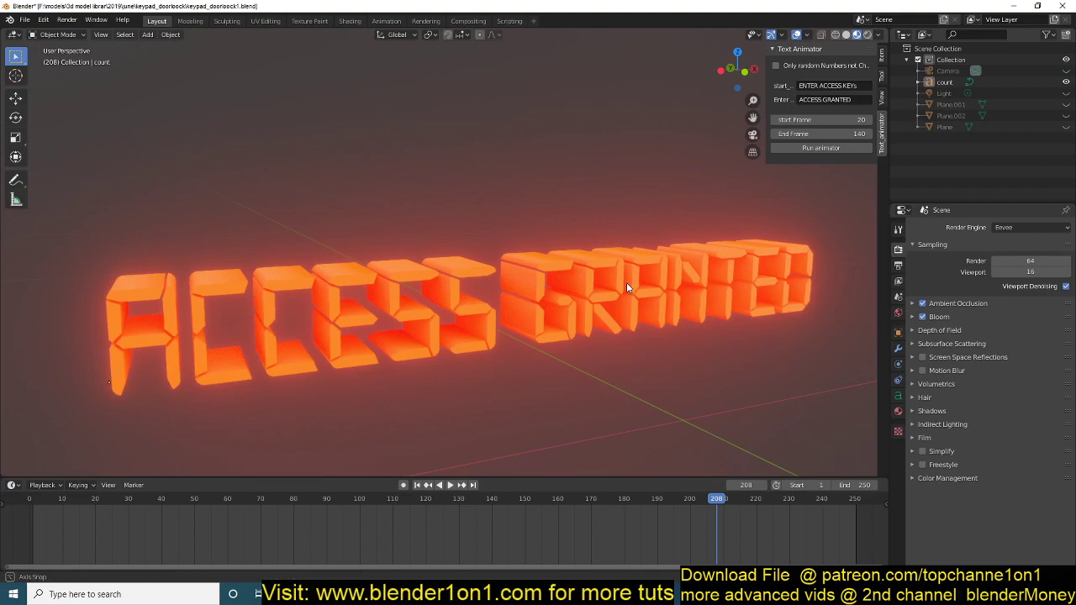
pyautogui.moveTo(626, 282); pyautogui.dragTo(641, 272, button='middle')
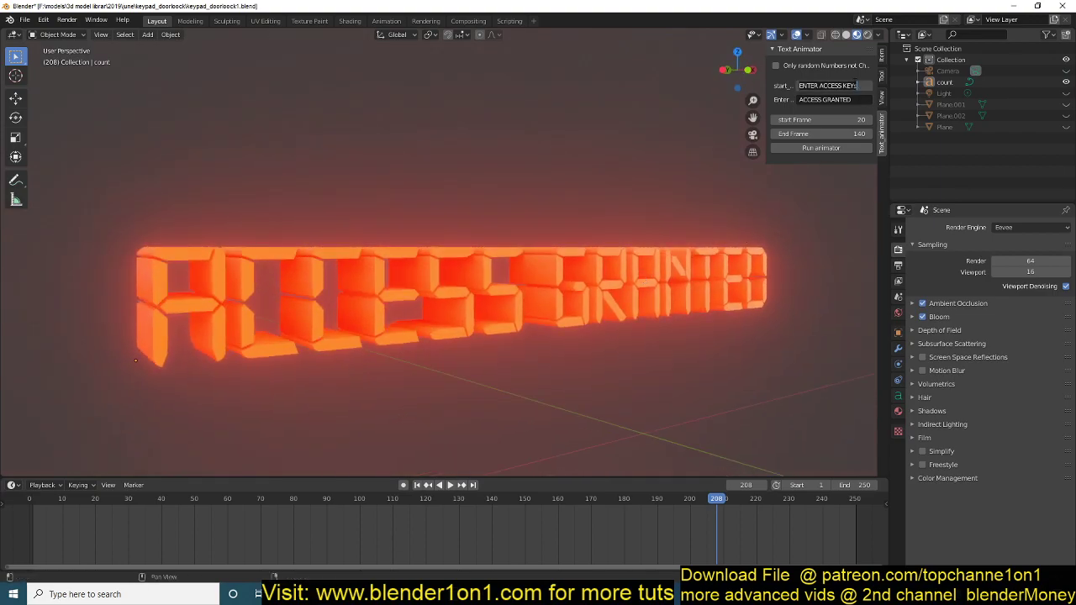
# Step: Change the start message to NEED YOUR PASSWORD and the end message to YOU ARE IN
pyautogui.write('ne')
pyautogui.press('Return')
pyautogui.click(807, 101)
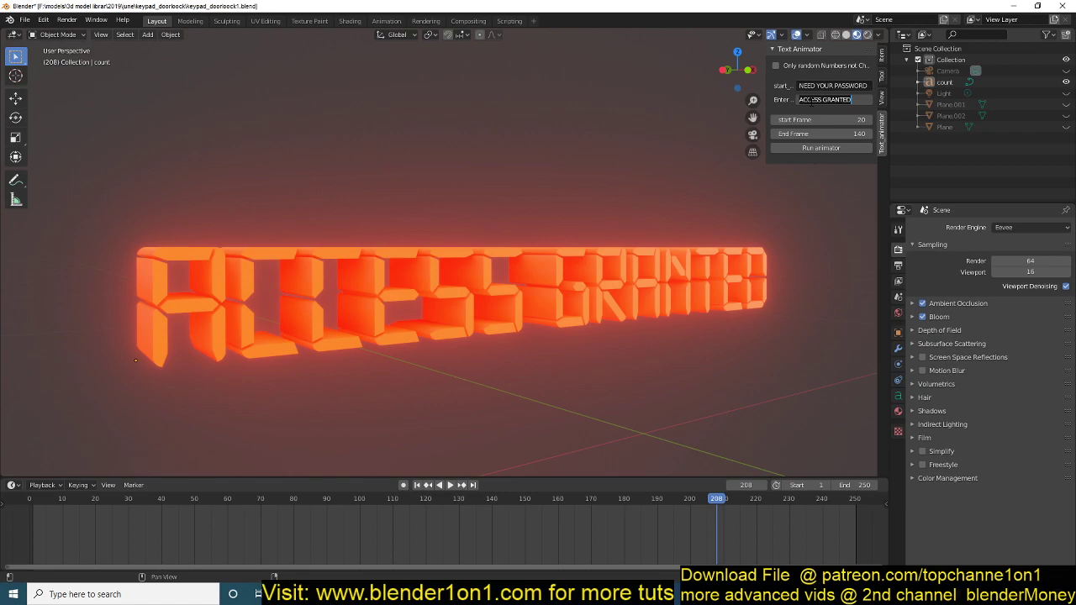
pyautogui.write('YOU ARE IN')
pyautogui.press('Return')
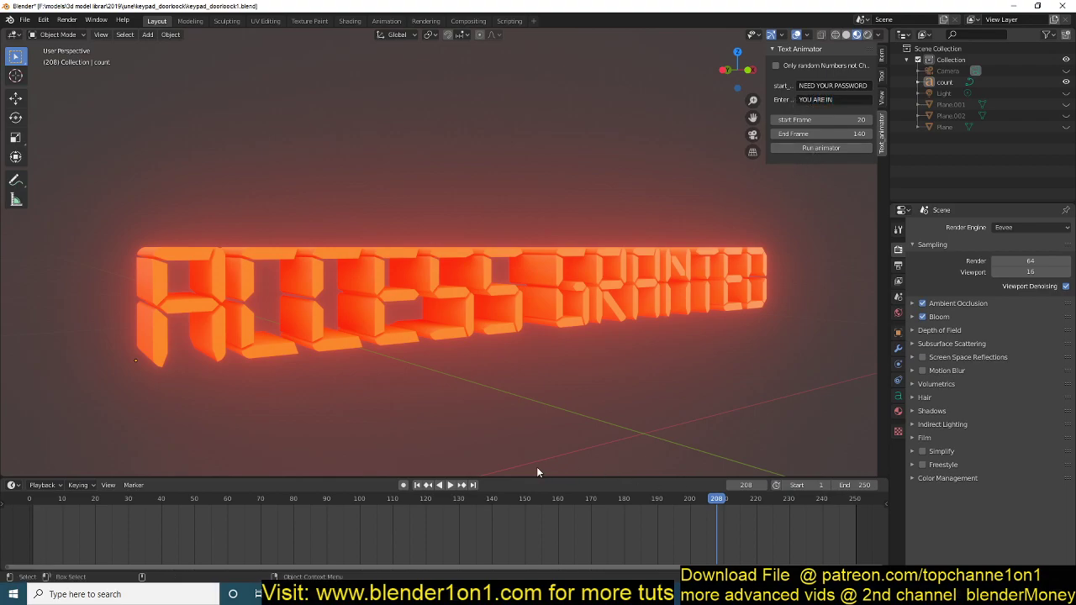
# Step: Preview the current text animation from frame 1
pyautogui.click(416, 484)
pyautogui.moveTo(445, 329)
pyautogui.mouseDown(button='middle')
pyautogui.moveTo(433, 342)
pyautogui.moveTo(456, 312)
pyautogui.mouseUp(button='middle')
pyautogui.press('space')
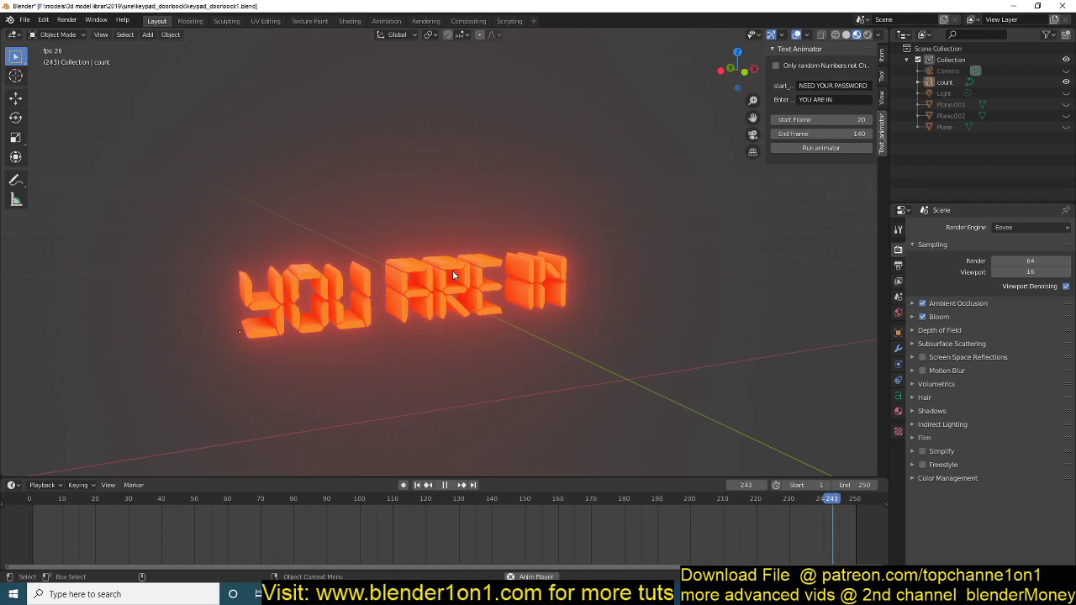
pyautogui.press('space')
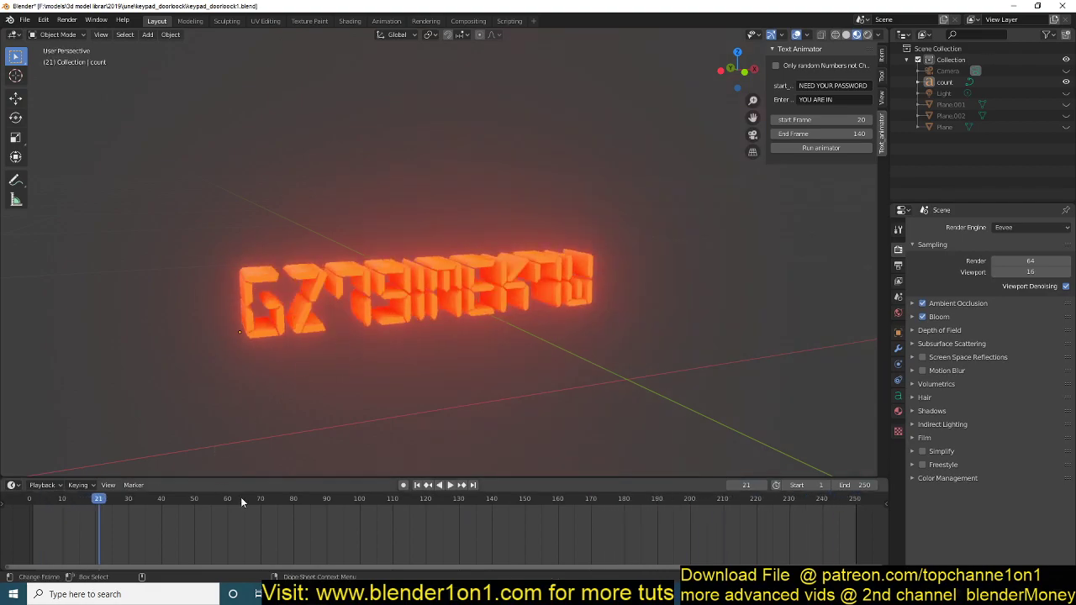
# Step: Set the animator's start frame to 80 and end frame to 200, then rerun the animator
pyautogui.click(857, 120)
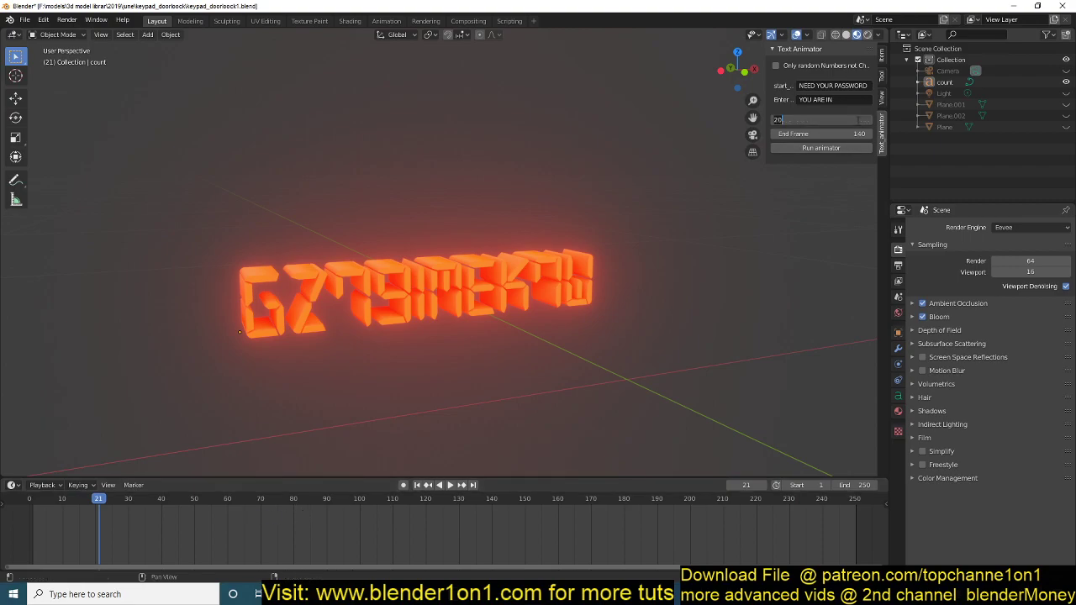
pyautogui.write('80')
pyautogui.press('Return')
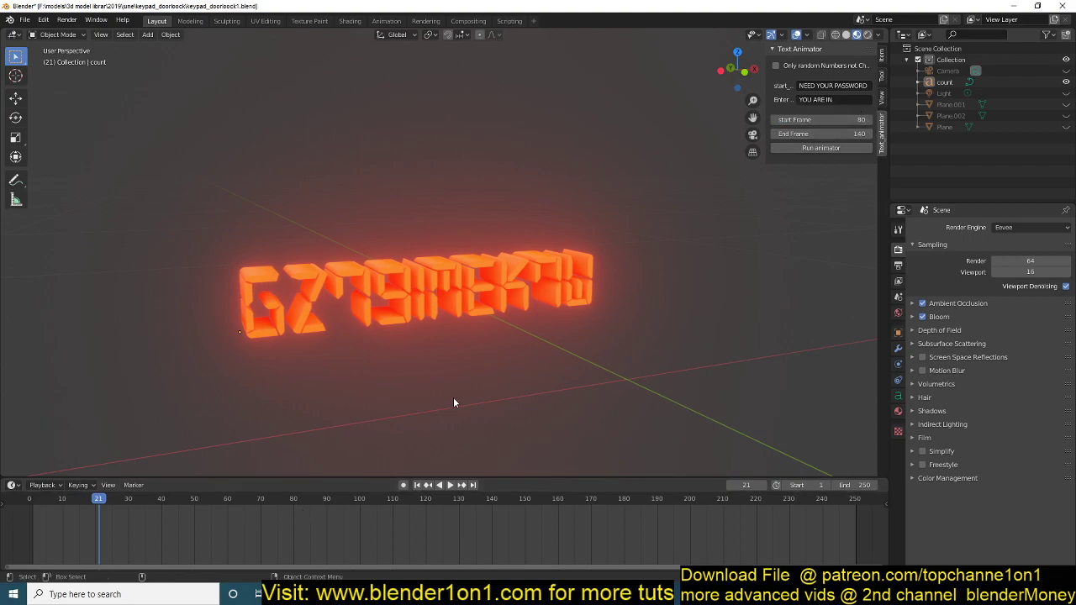
pyautogui.click(832, 133)
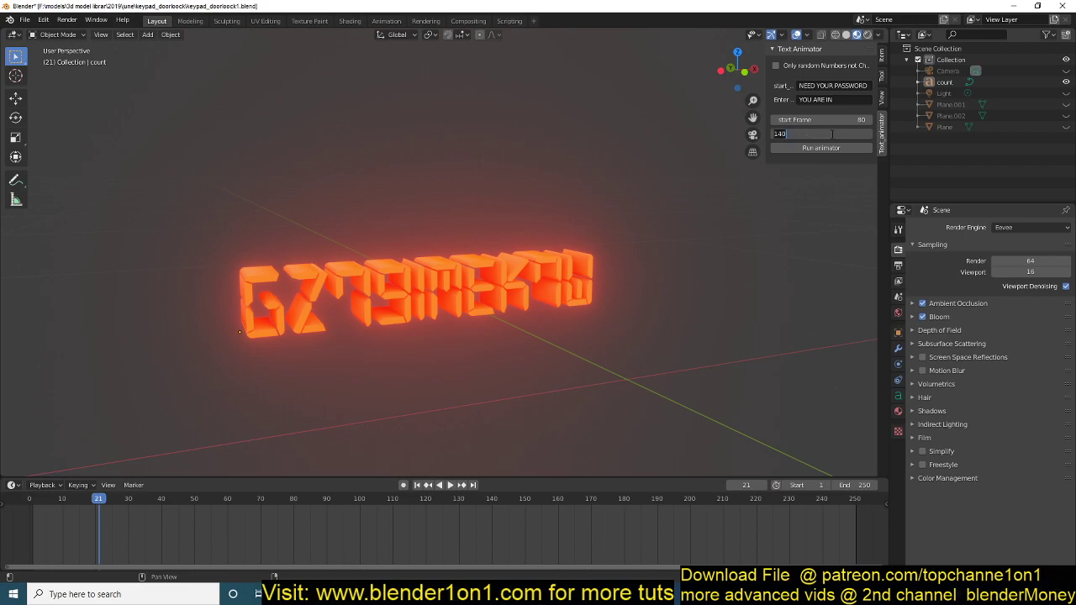
pyautogui.write('200')
pyautogui.press('Return')
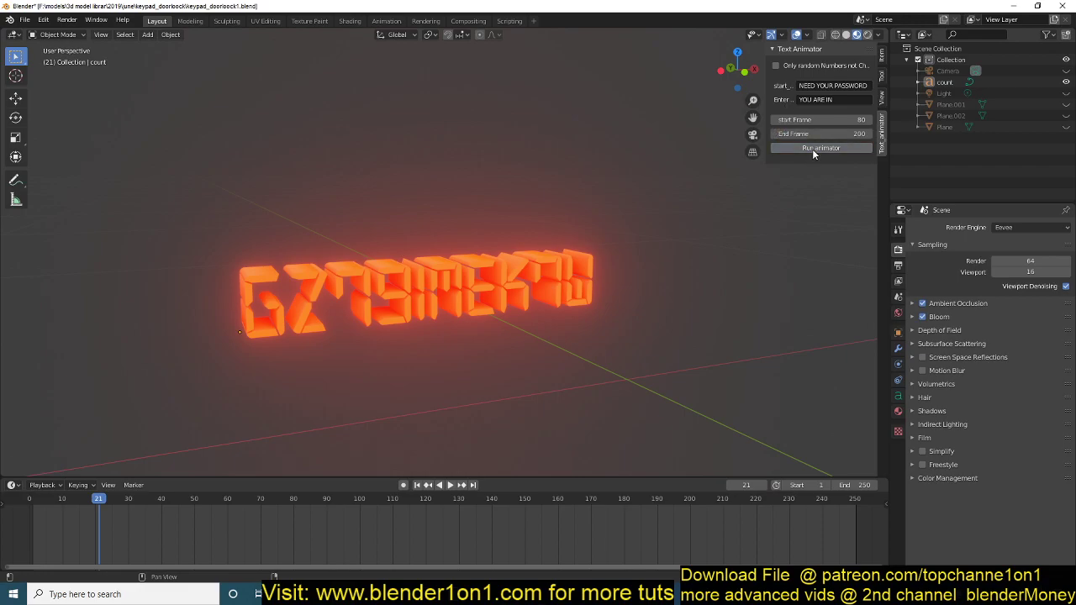
pyautogui.click(811, 149)
pyautogui.click(416, 485)
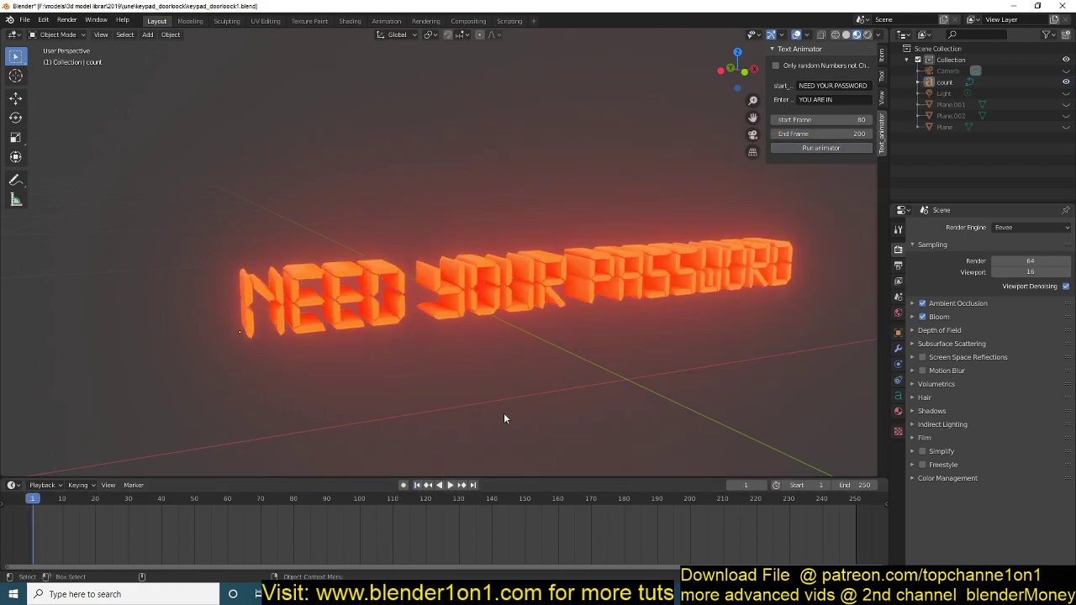
pyautogui.click(450, 485)
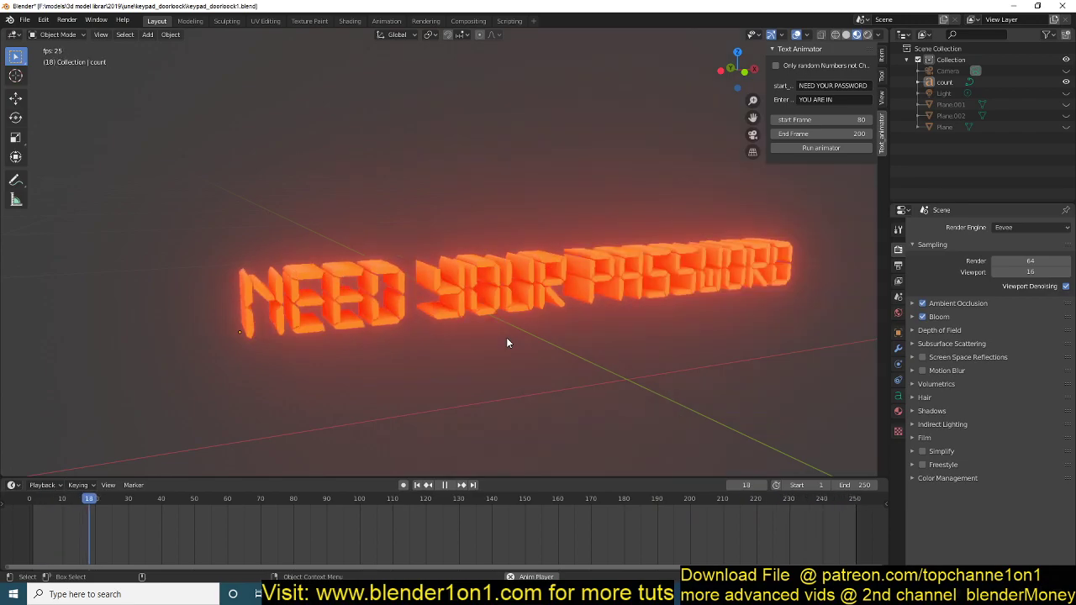
pyautogui.press('space')
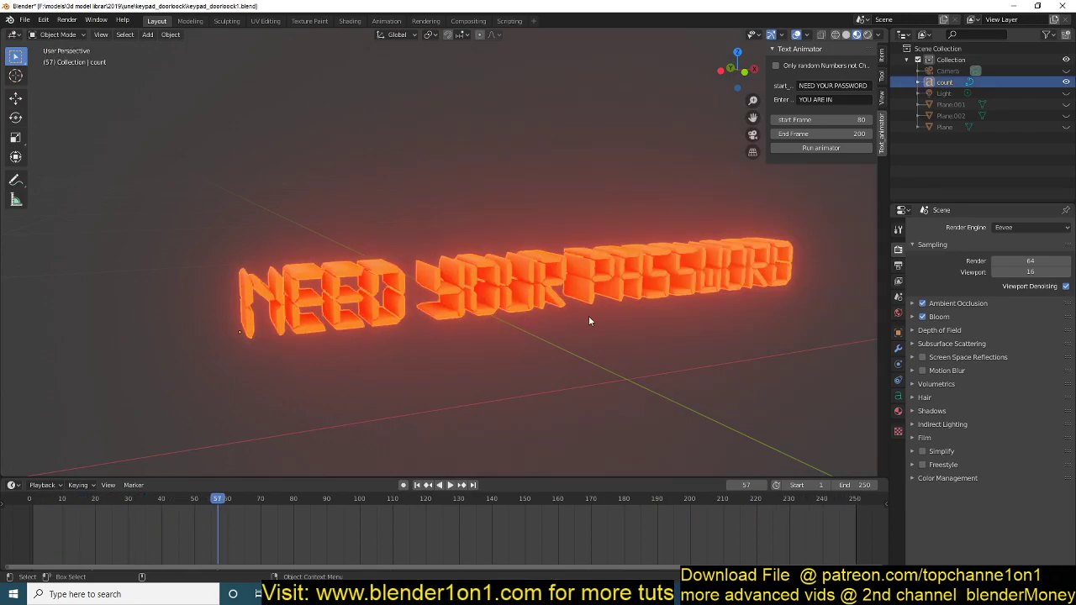
pyautogui.press('space')
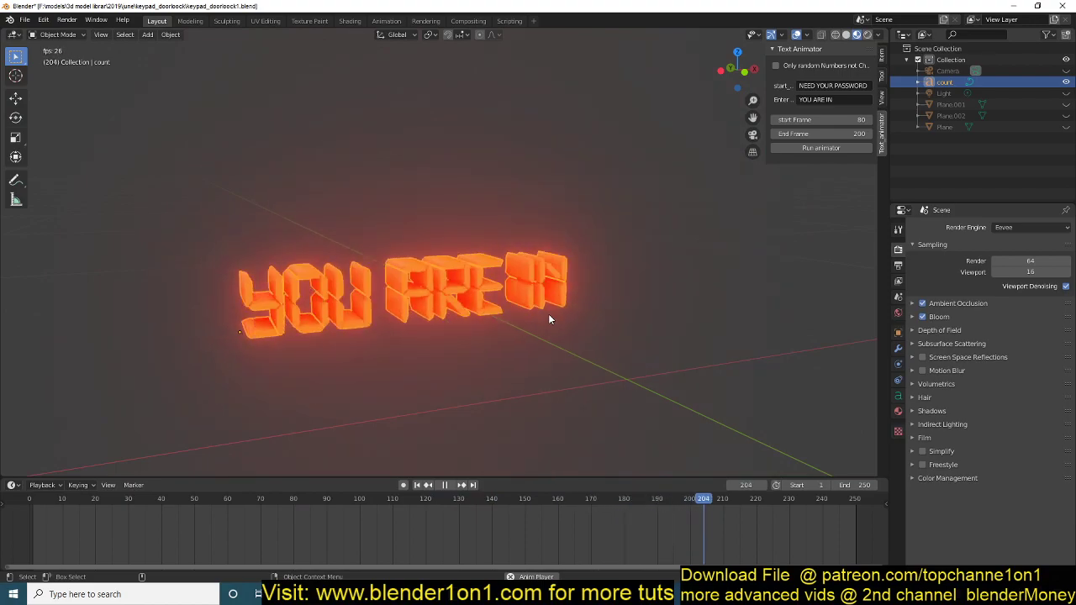
pyautogui.click(618, 303)
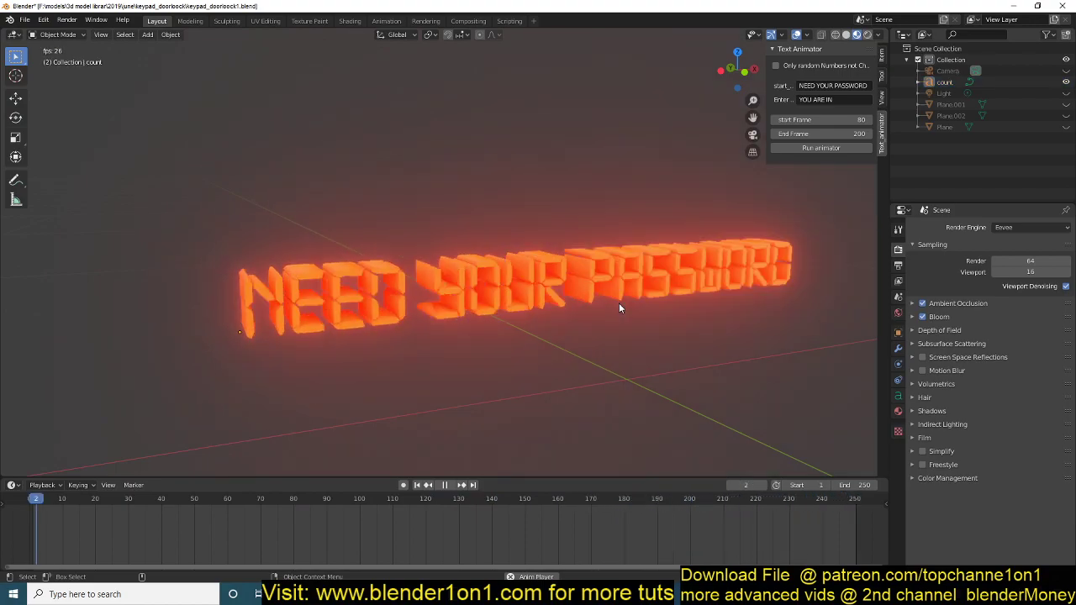
pyautogui.press('space')
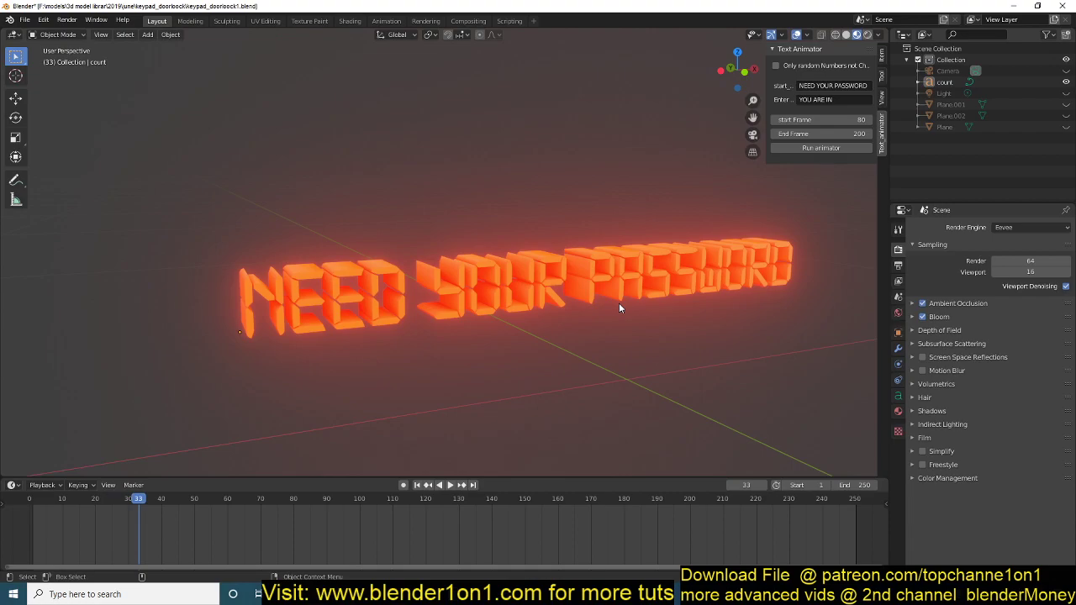
# Step: Exit local view and replay the password scramble on the keypad from the start, pausing at frame 189
pyautogui.press('KP_Divide')
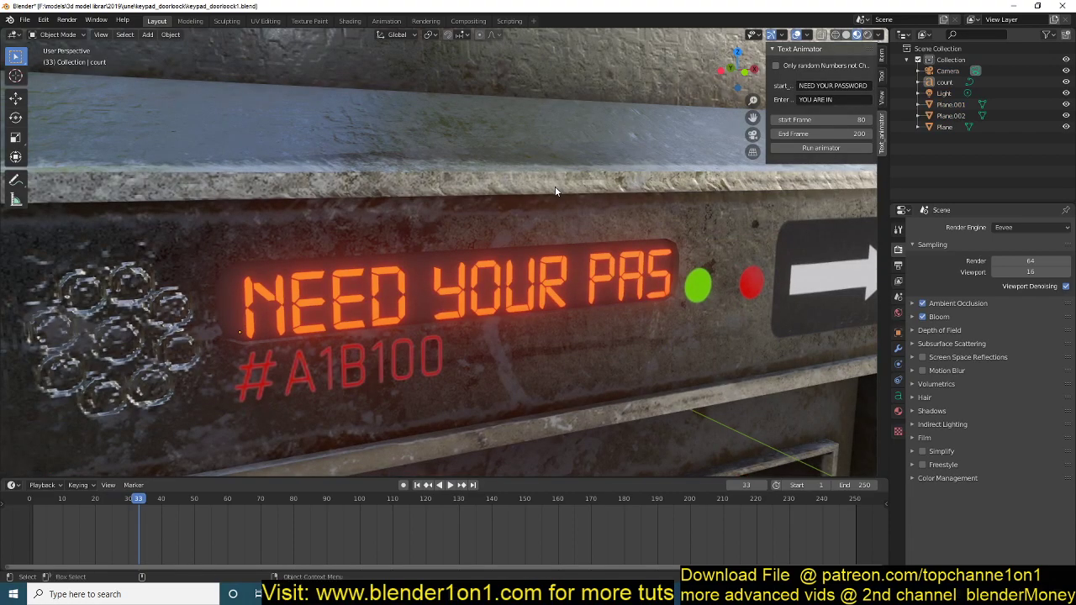
pyautogui.moveTo(619, 302)
pyautogui.mouseDown(button='middle')
pyautogui.moveTo(609, 196)
pyautogui.moveTo(574, 203)
pyautogui.mouseUp(button='middle')
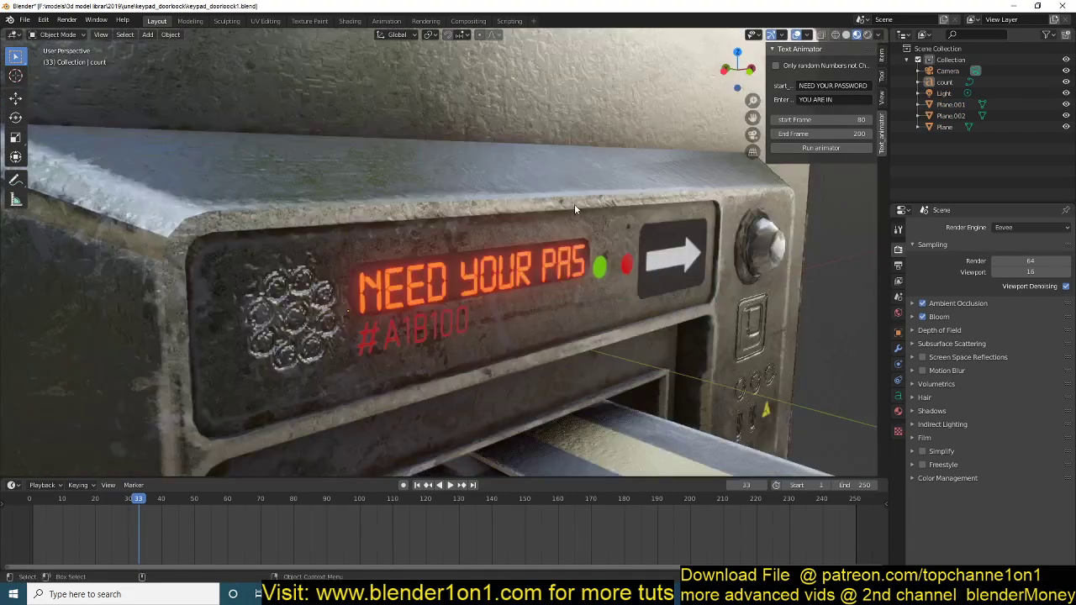
pyautogui.click(417, 485)
pyautogui.click(450, 486)
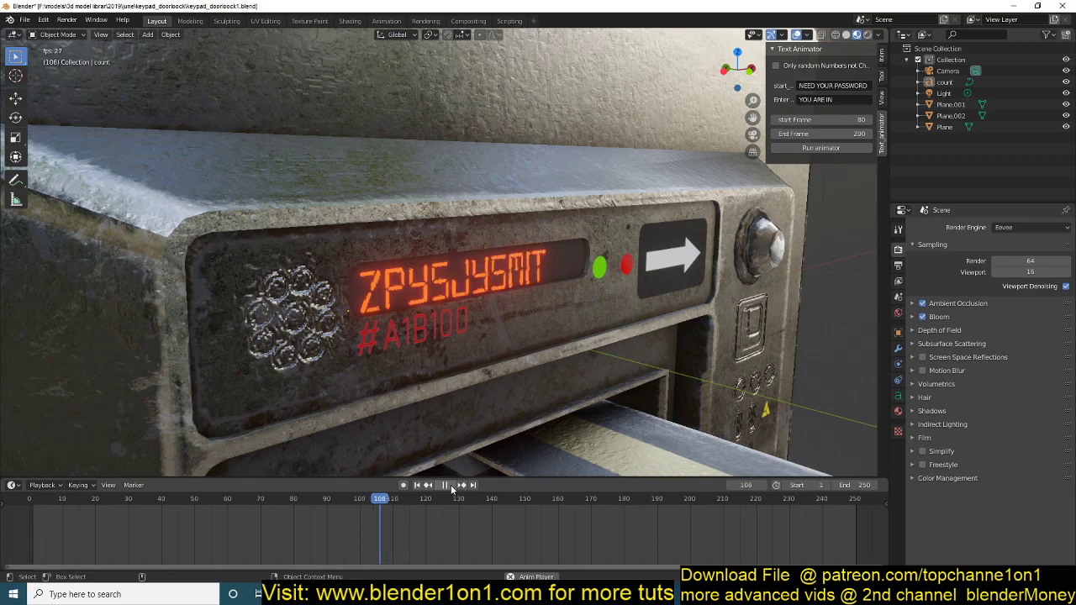
pyautogui.moveTo(581, 307); pyautogui.dragTo(527, 289, button='middle')
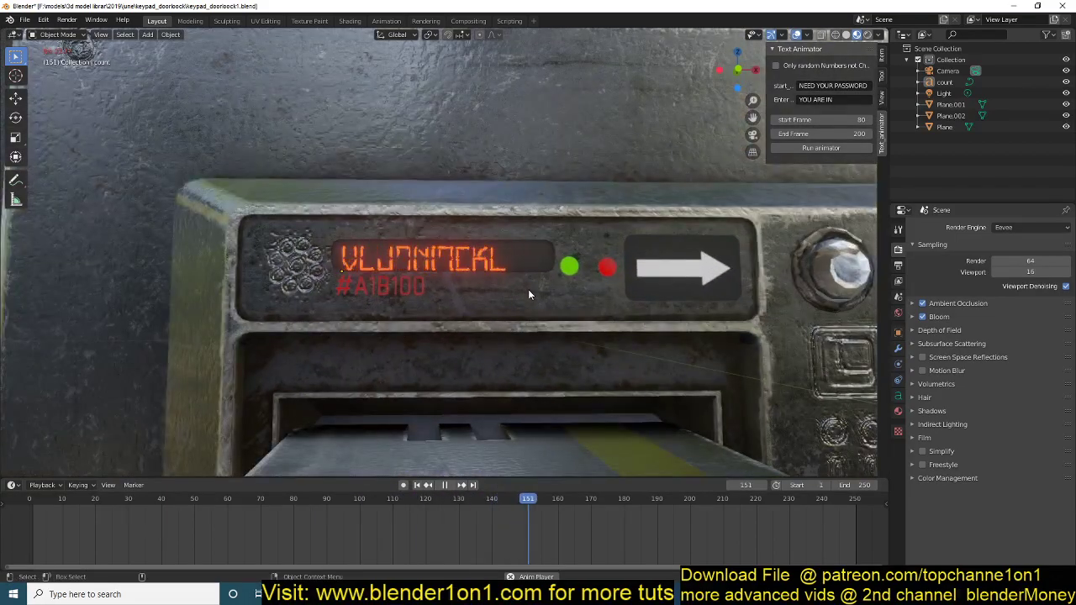
pyautogui.press('space')
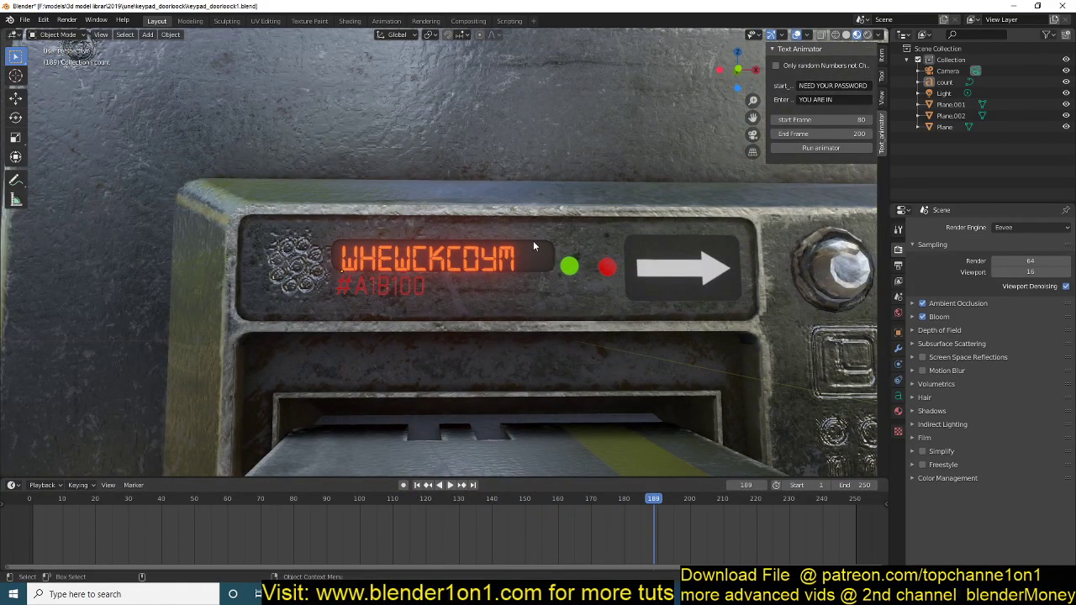
pyautogui.moveTo(277, 594)
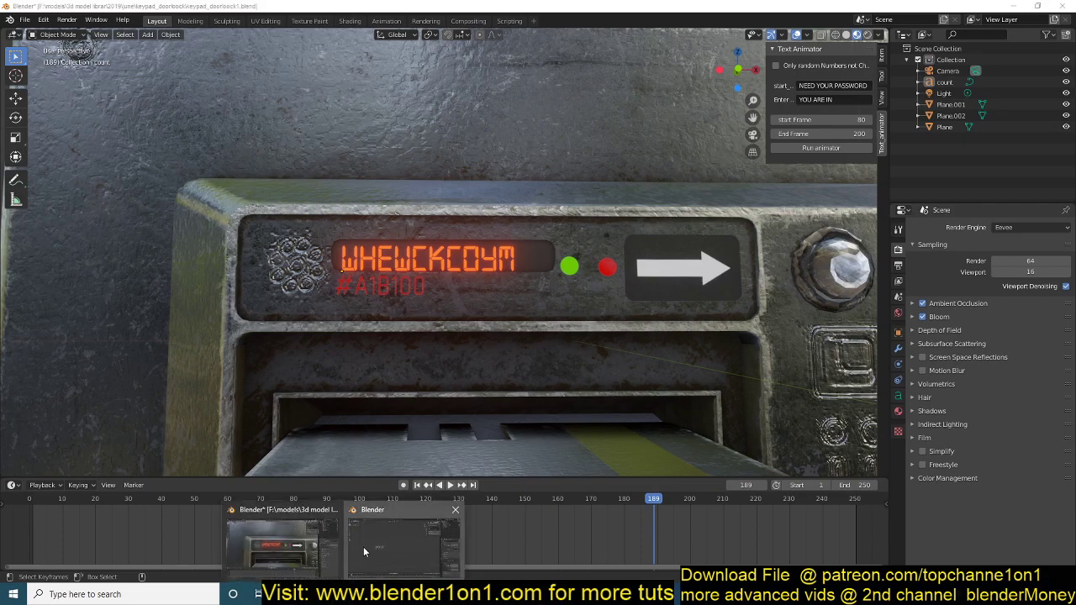
# Step: In the other Blender window, start a new General scene without saving the old file
pyautogui.click(363, 547)
pyautogui.hotkey('ctrl', 'n')
pyautogui.click(437, 273)
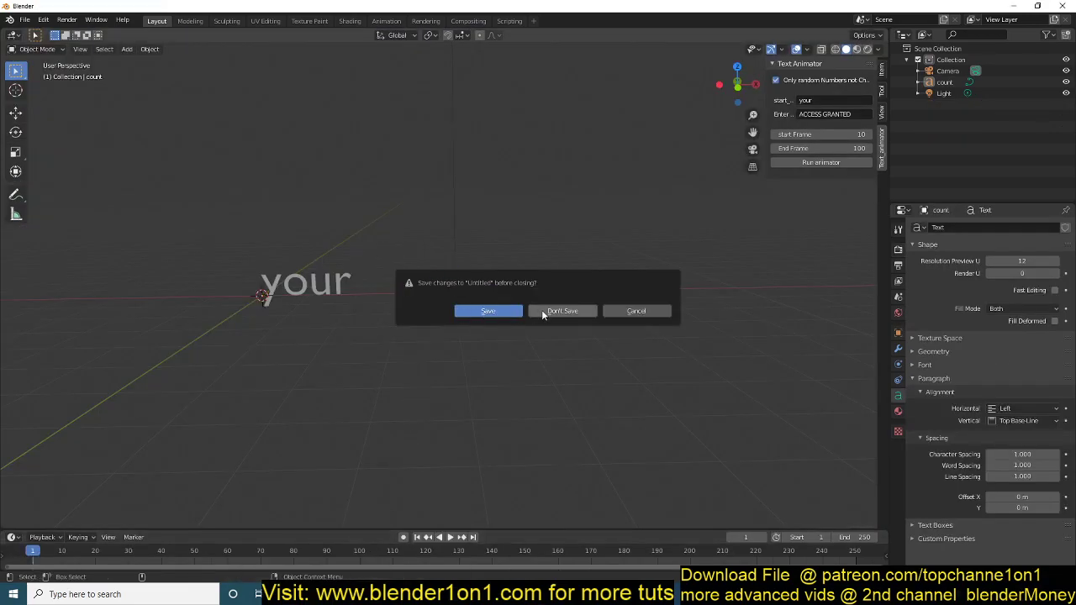
pyautogui.click(550, 311)
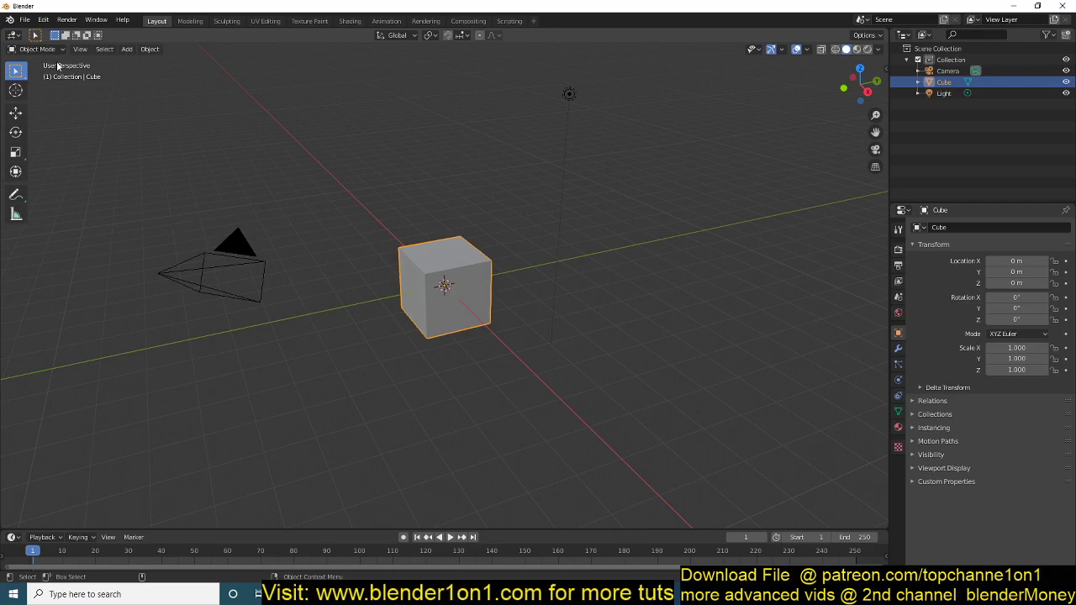
# Step: Open the Edit menu to reach Preferences
pyautogui.click(48, 19)
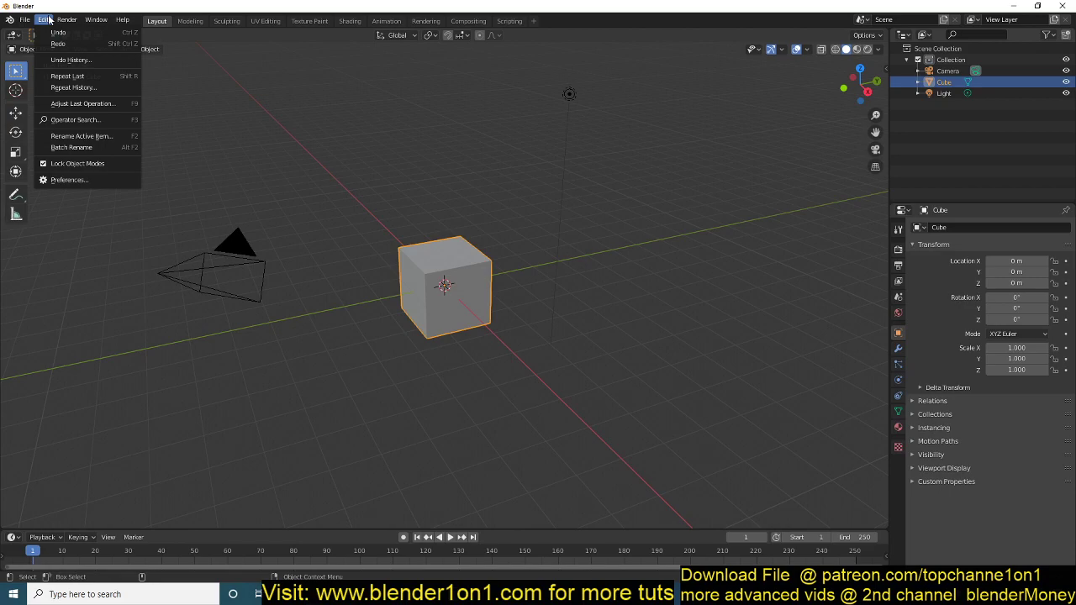
pyautogui.click(71, 60)
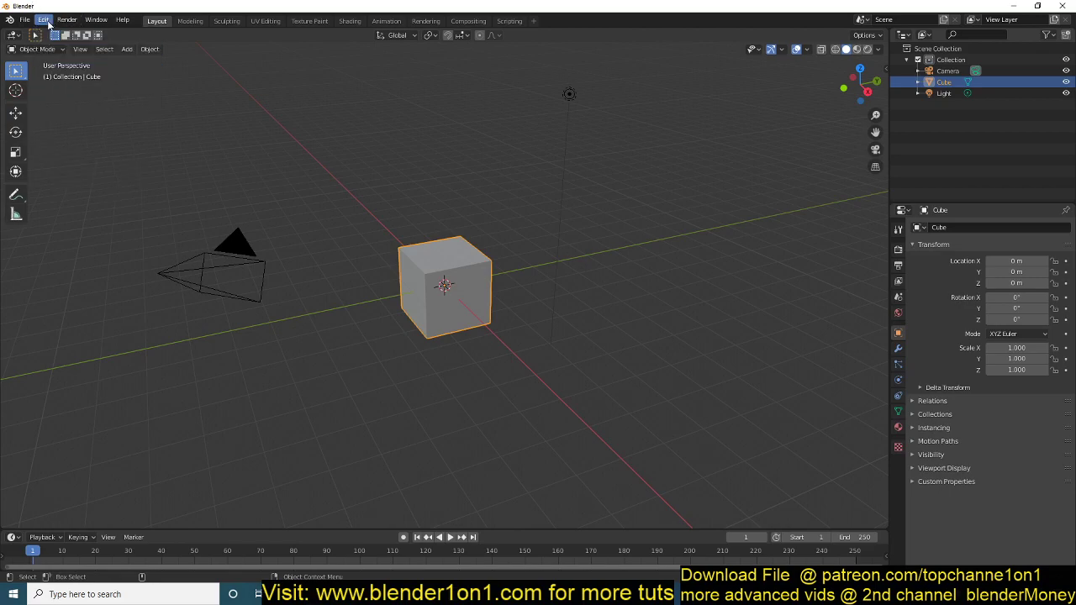
pyautogui.click(47, 21)
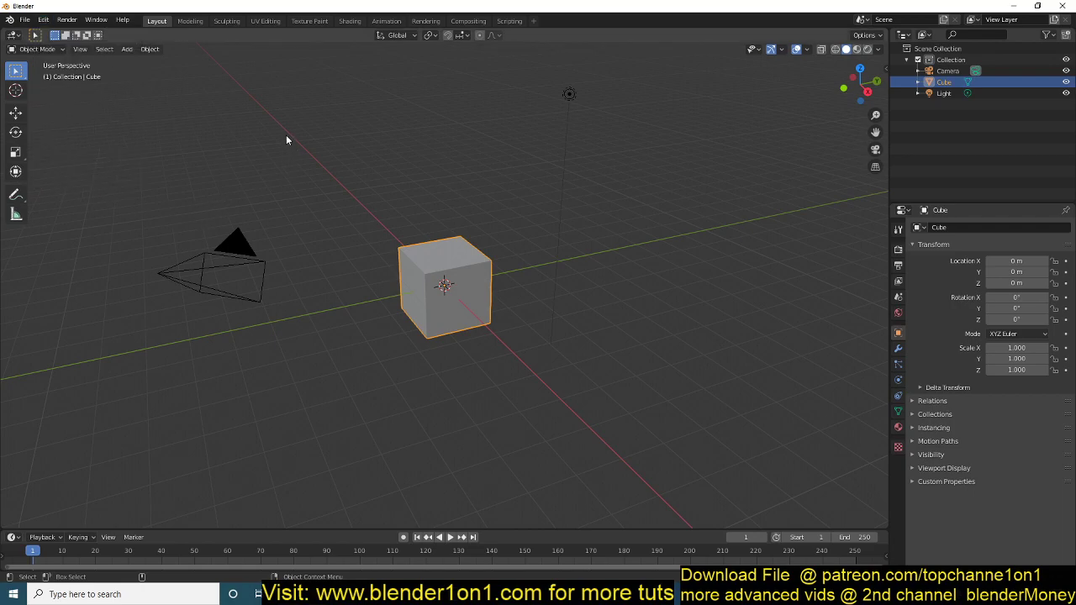
pyautogui.click(41, 21)
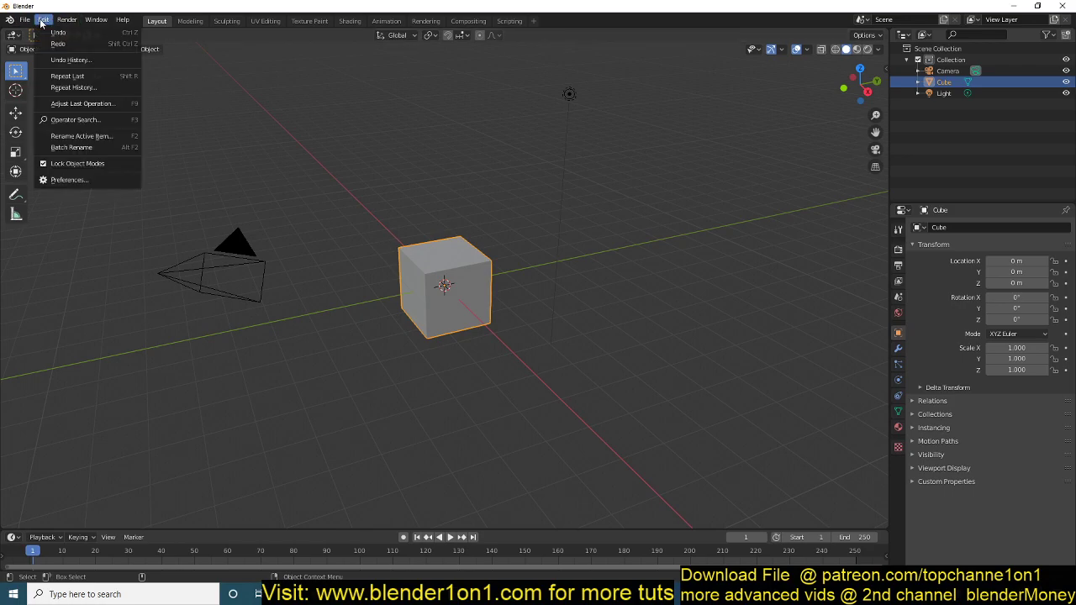
# Step: Install random_charater_animator.py from the Add-ons page and check the sidebar for its panel
pyautogui.click(96, 180)
pyautogui.moveTo(196, 50); pyautogui.dragTo(322, 65)
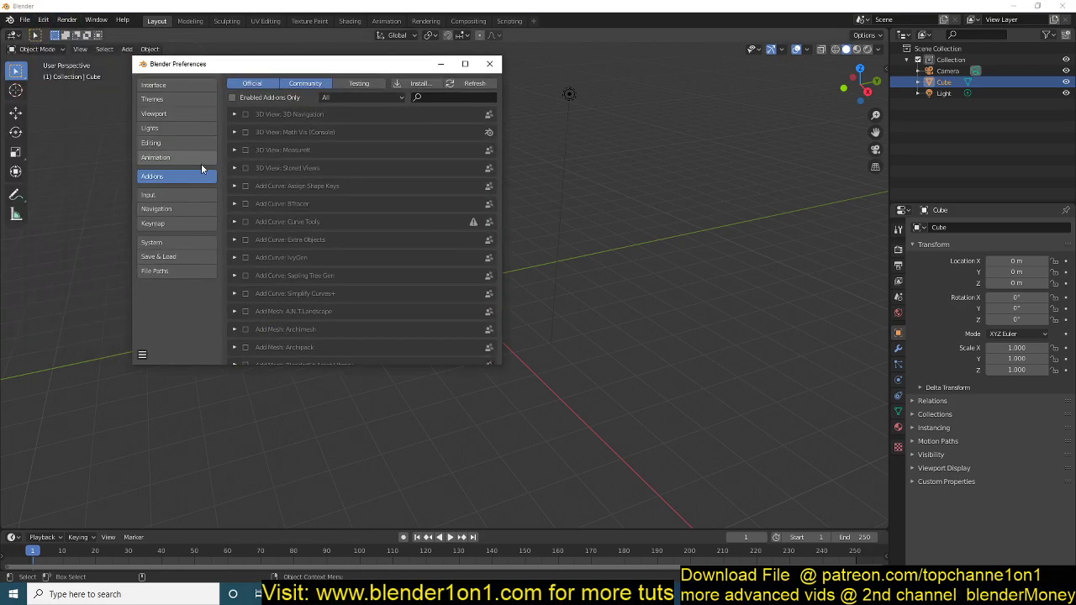
pyautogui.click(428, 83)
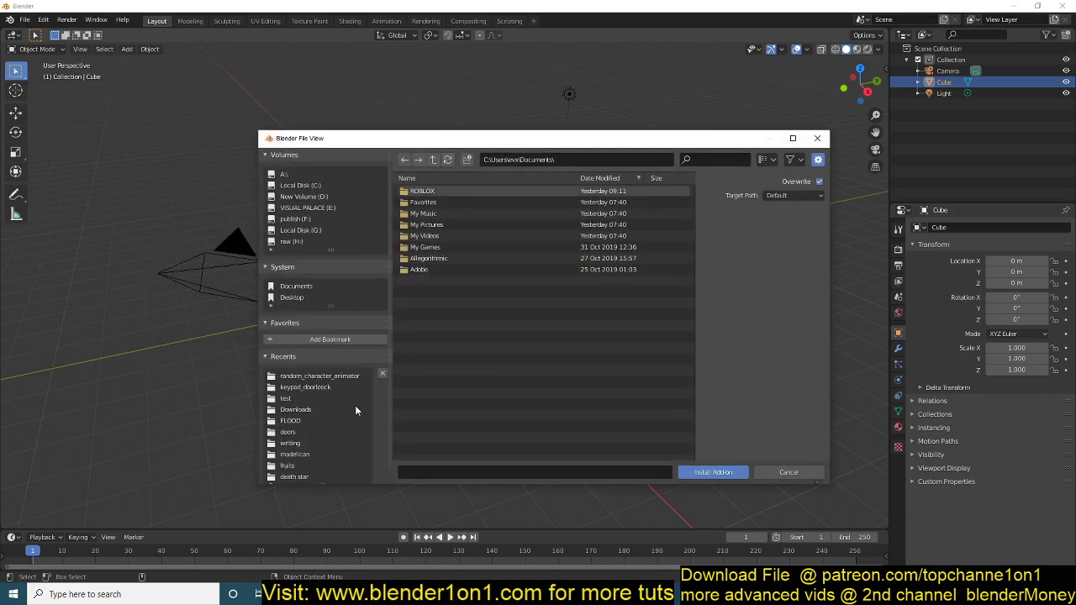
pyautogui.click(341, 376)
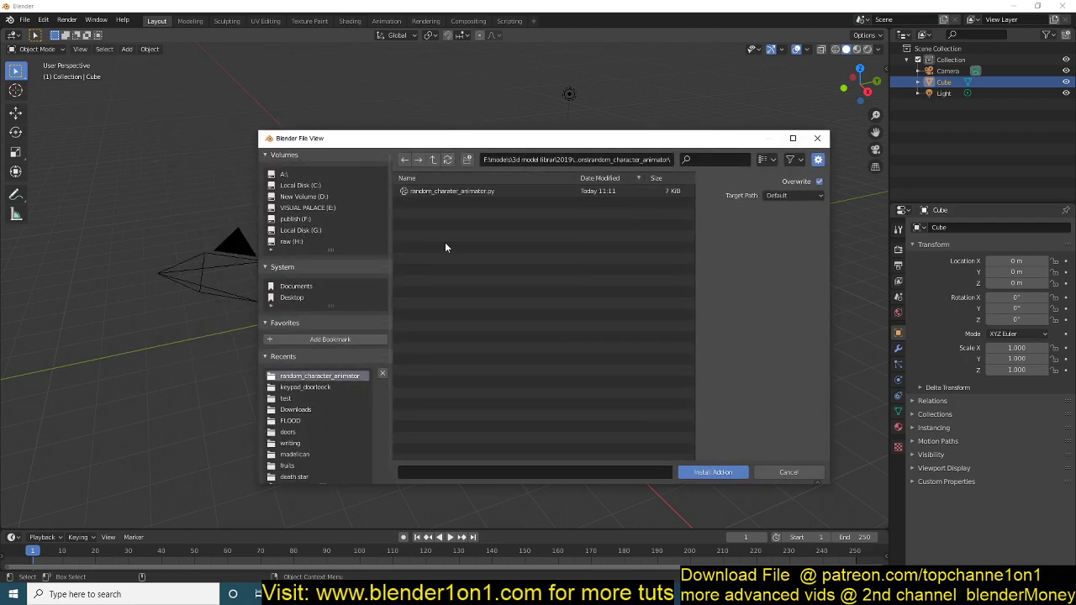
pyautogui.click(494, 190)
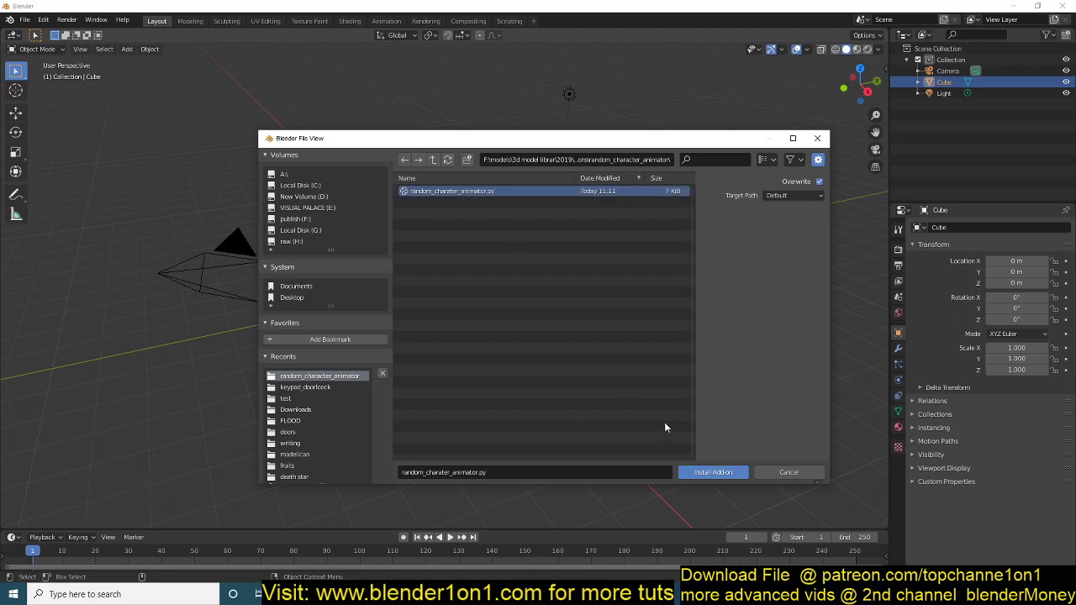
pyautogui.click(714, 473)
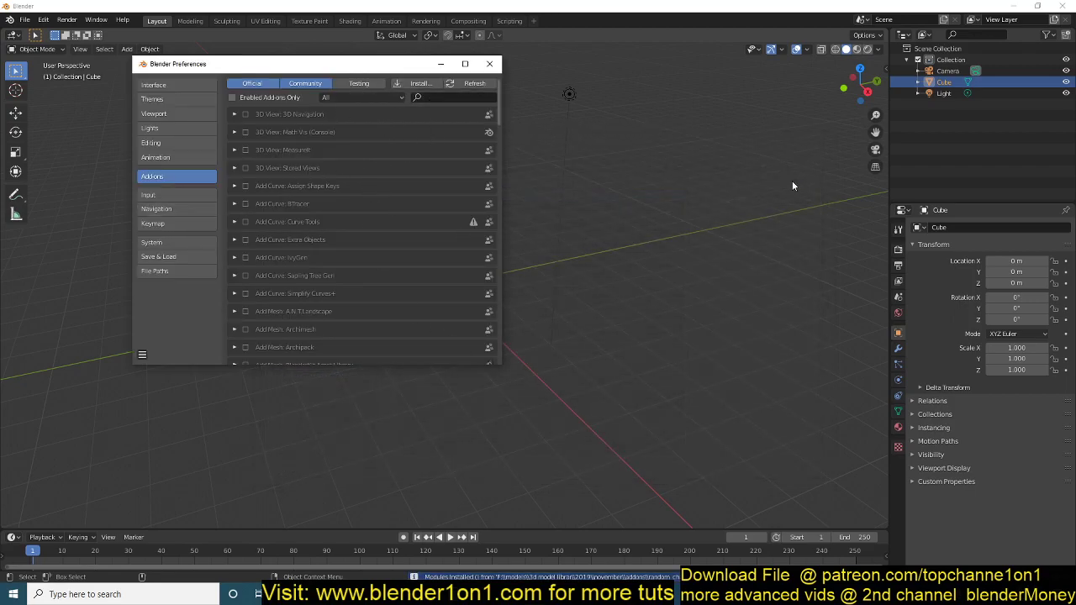
pyautogui.click(801, 153)
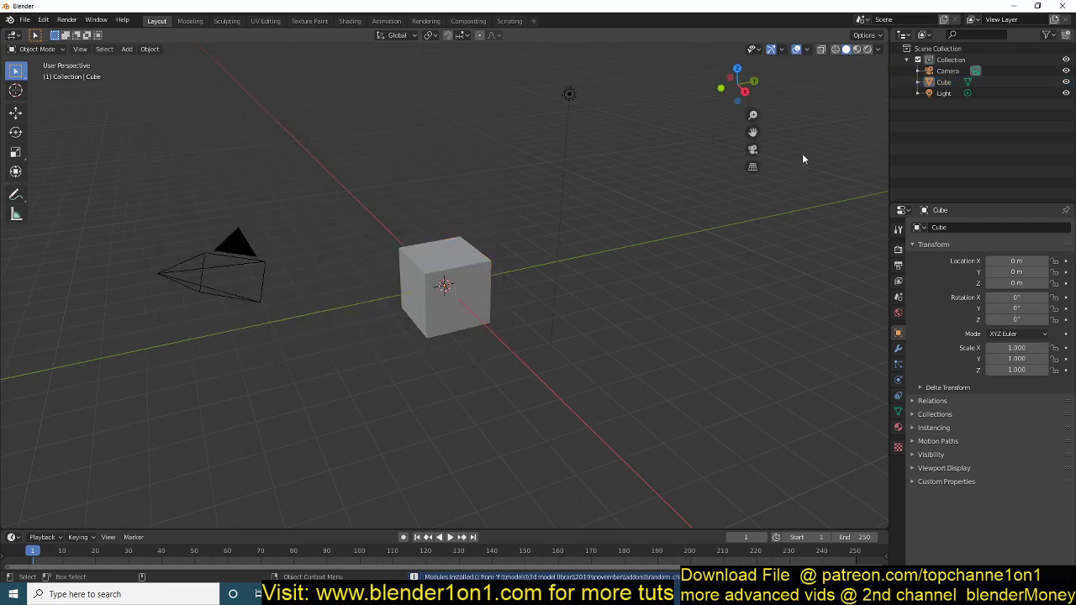
pyautogui.press('n')
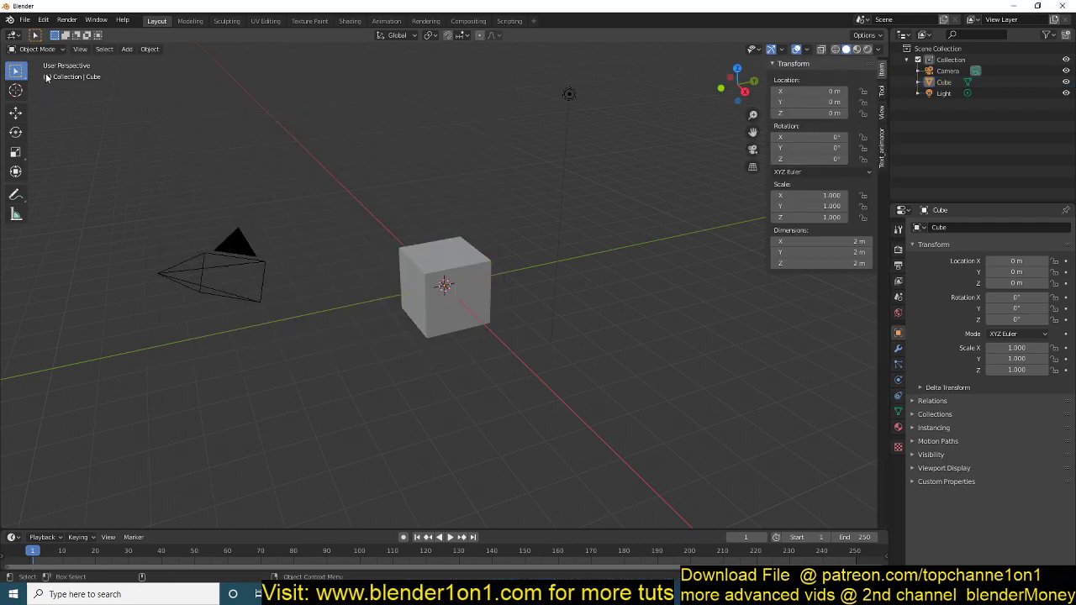
# Step: Filter add-ons by 'anim' and remove the Random text animator add-on
pyautogui.click(43, 20)
pyautogui.click(62, 178)
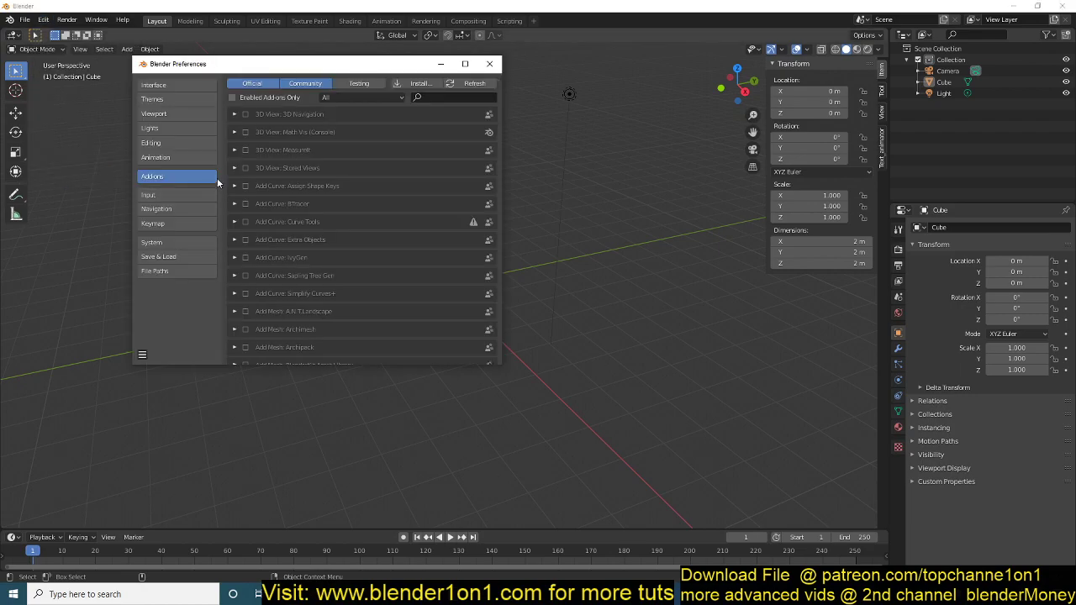
pyautogui.click(431, 97)
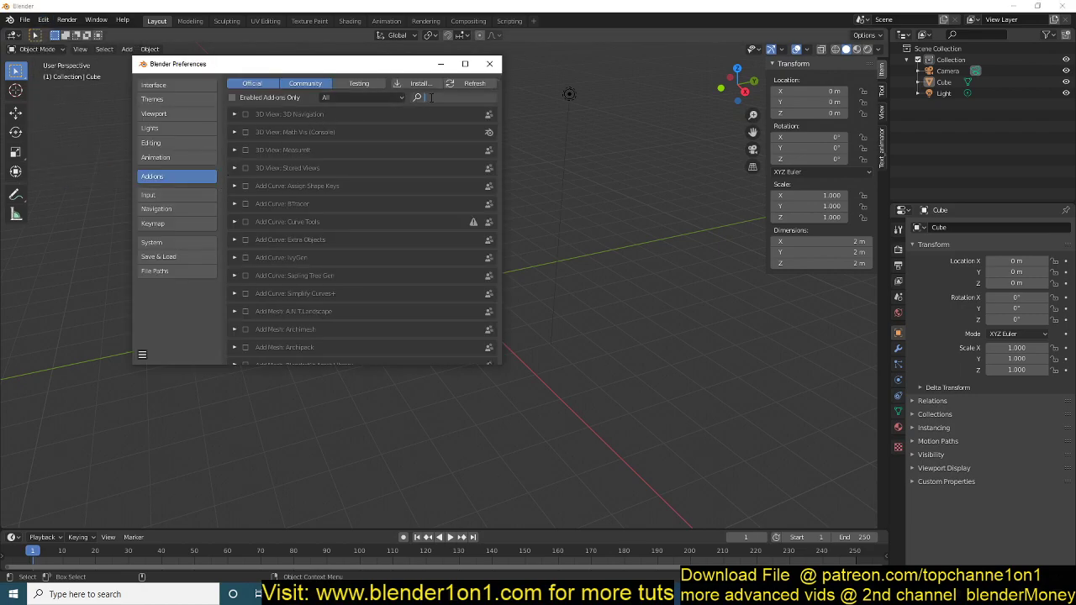
pyautogui.write('Aanim')
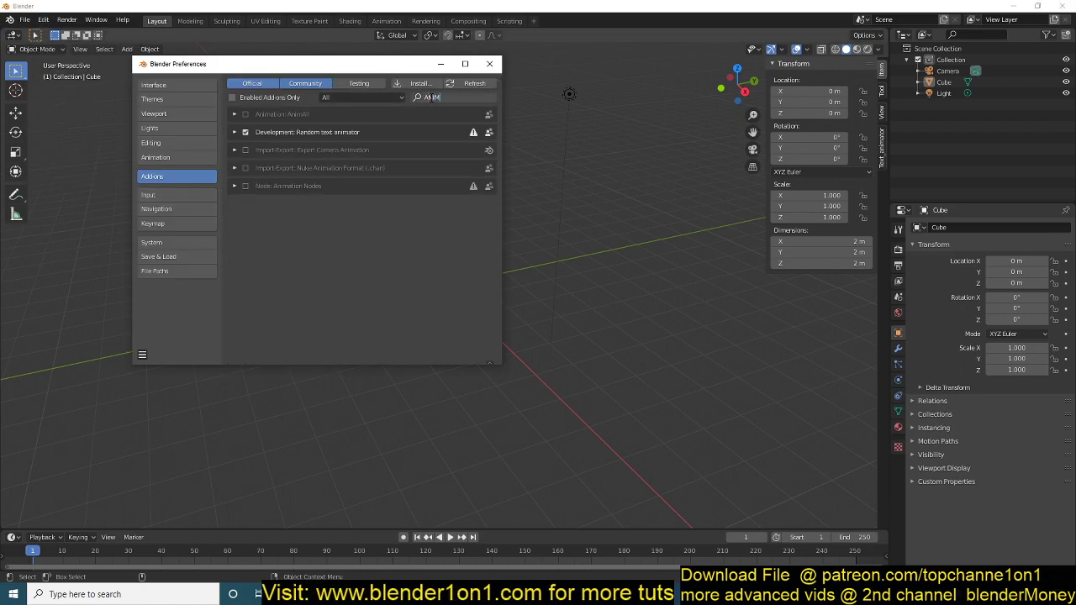
pyautogui.press('Return')
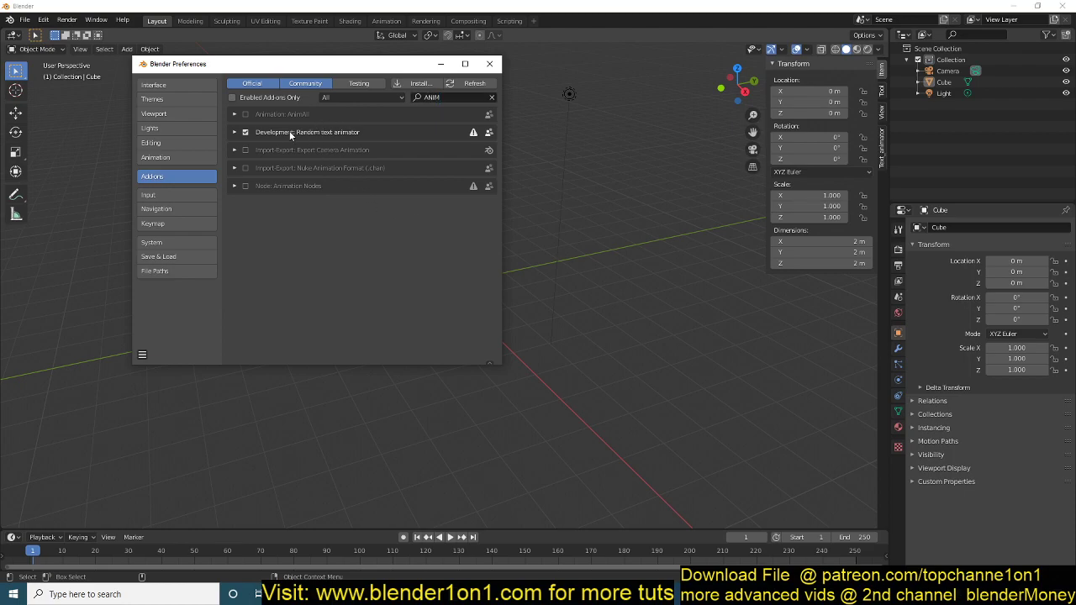
pyautogui.click(234, 132)
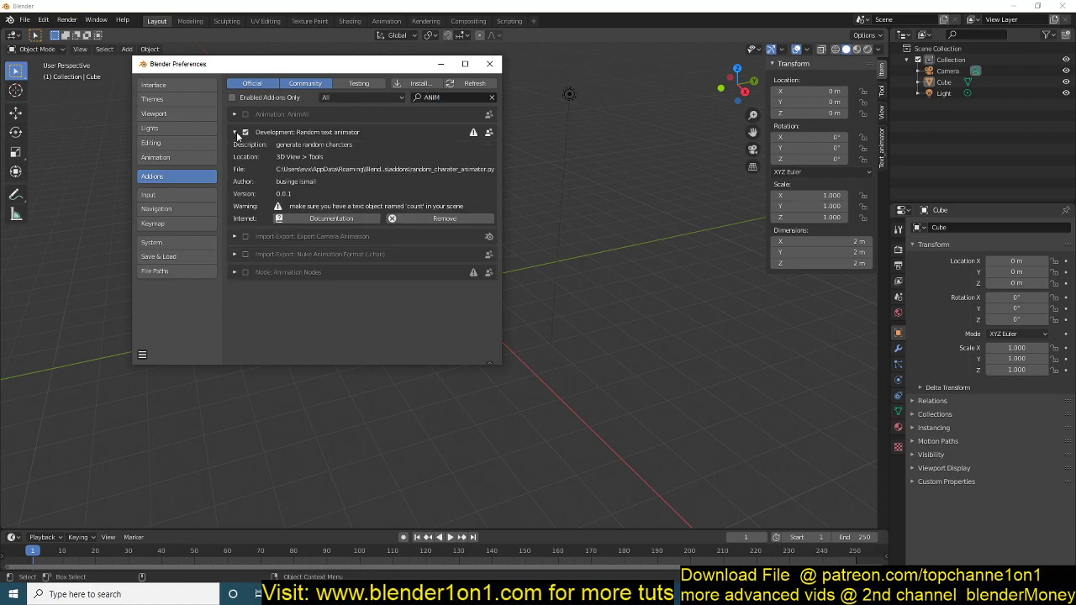
pyautogui.click(436, 216)
pyautogui.click(368, 257)
pyautogui.click(489, 64)
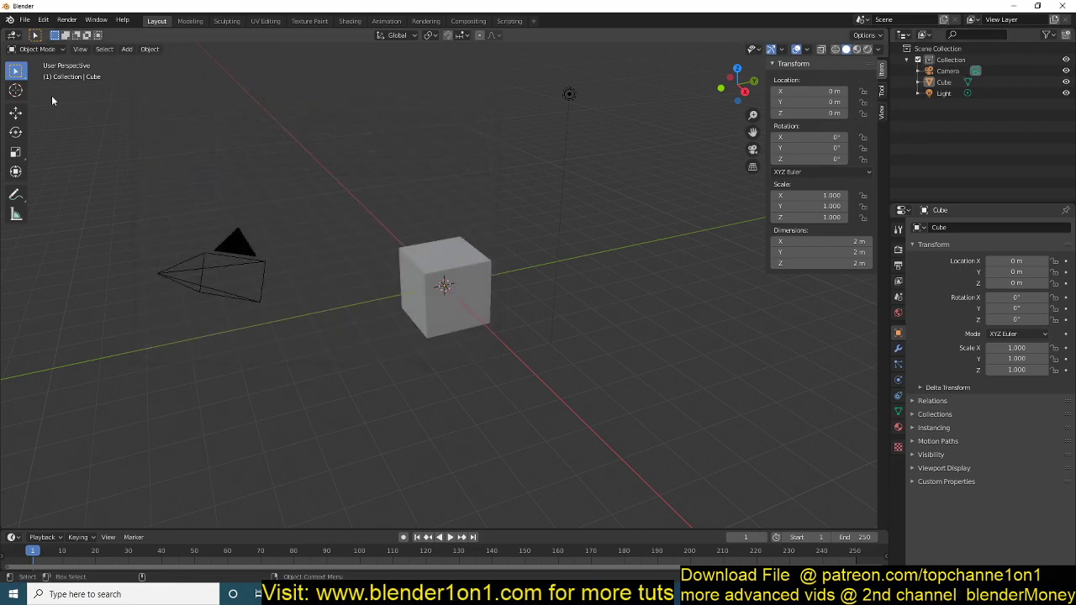
# Step: Reinstall random_charater_animator.py and enable the Random text animator add-on
pyautogui.click(43, 20)
pyautogui.click(72, 183)
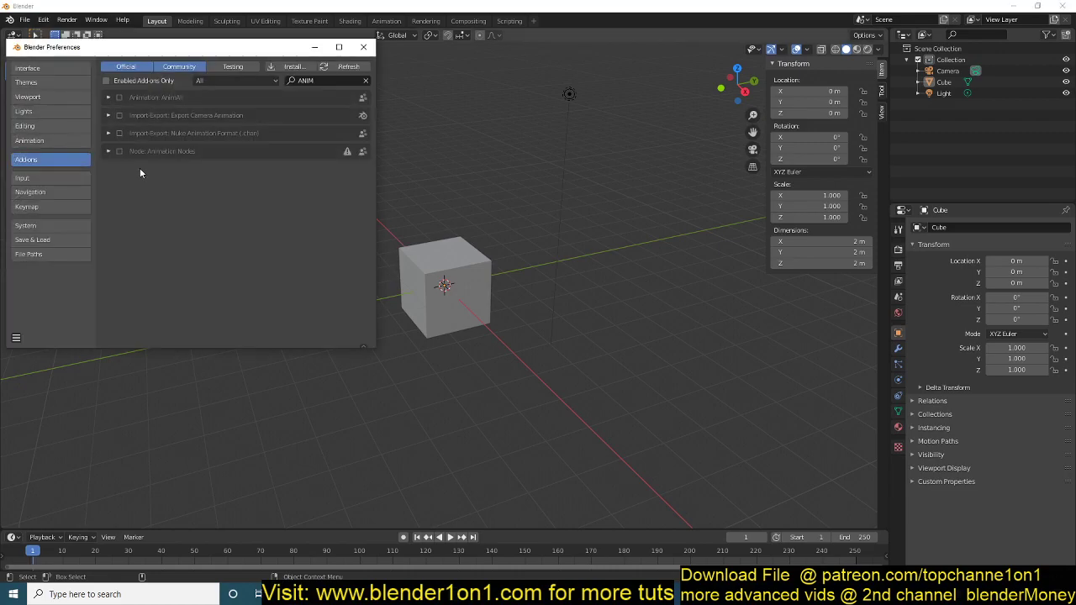
pyautogui.click(364, 80)
pyautogui.click(290, 67)
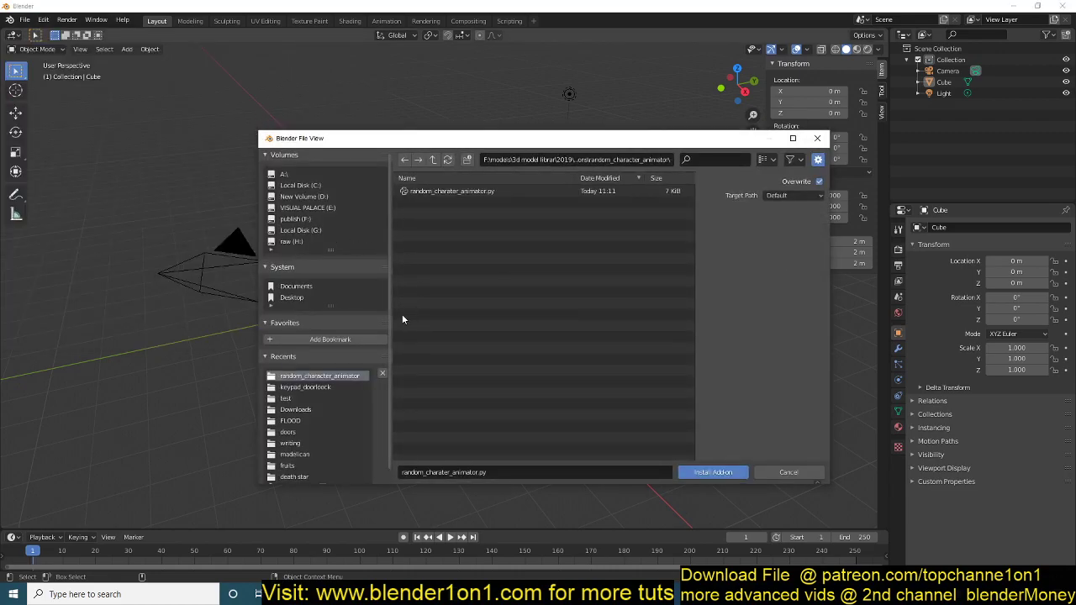
pyautogui.click(472, 190)
pyautogui.click(700, 473)
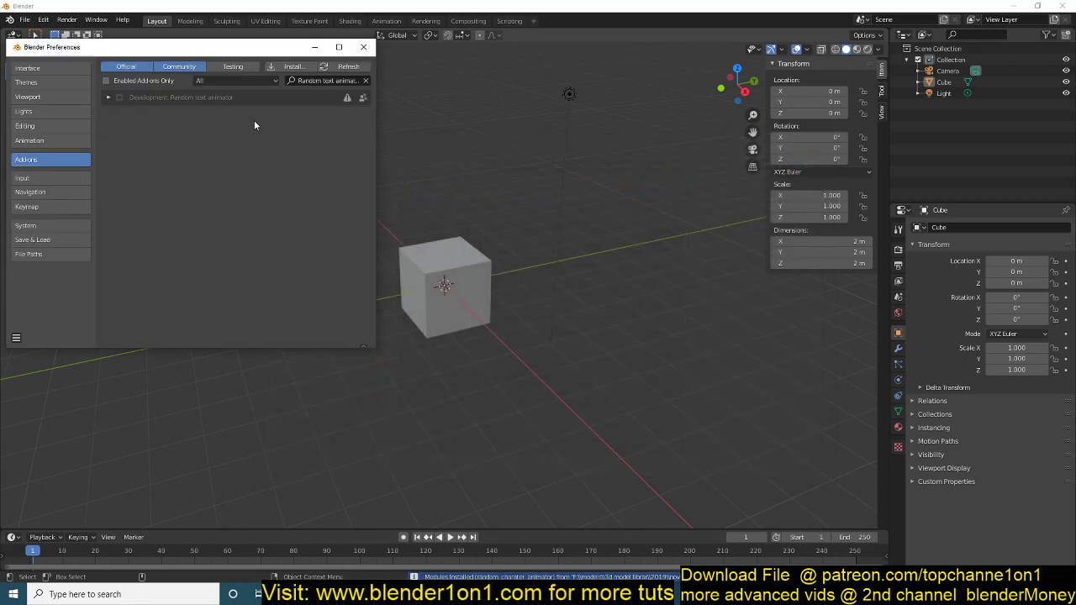
pyautogui.click(118, 97)
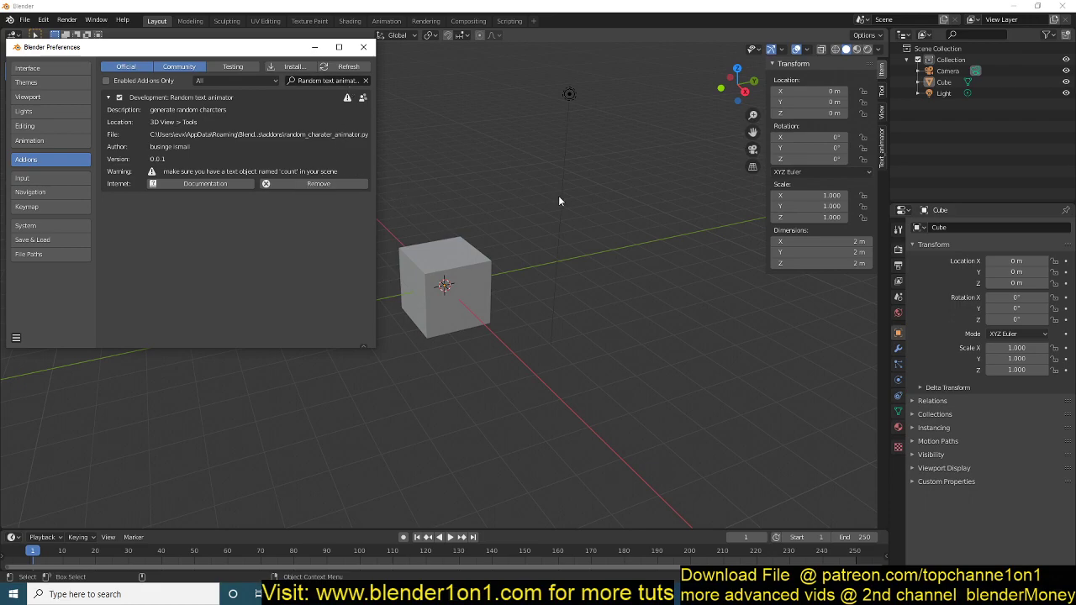
# Step: Add a text object and rotate it 90° around X to stand upright
pyautogui.click(363, 47)
pyautogui.click(457, 285)
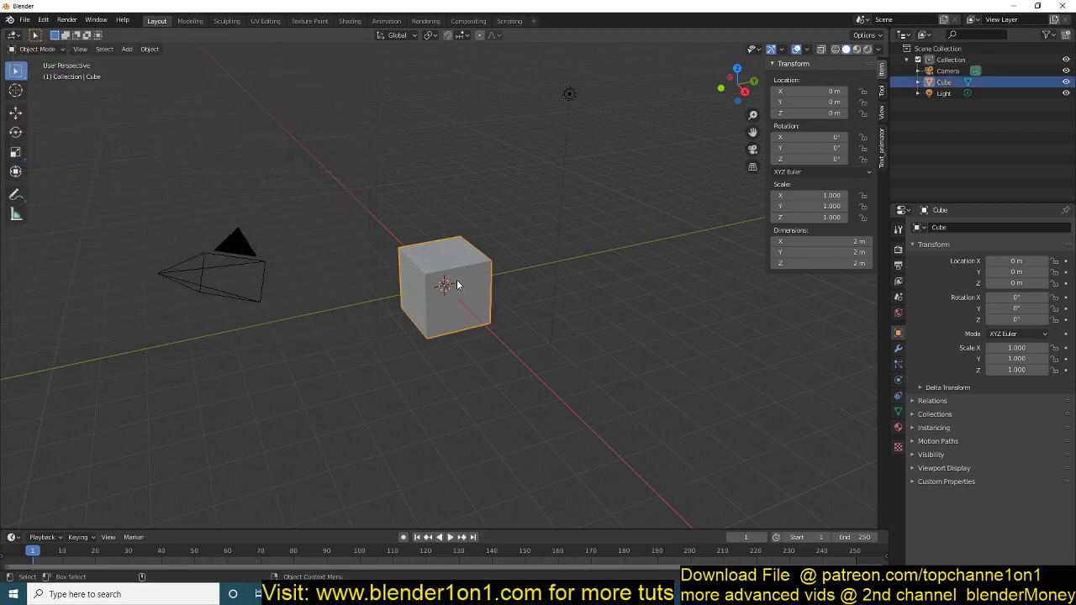
pyautogui.hotkey('shift', 'a')
pyautogui.click(437, 217)
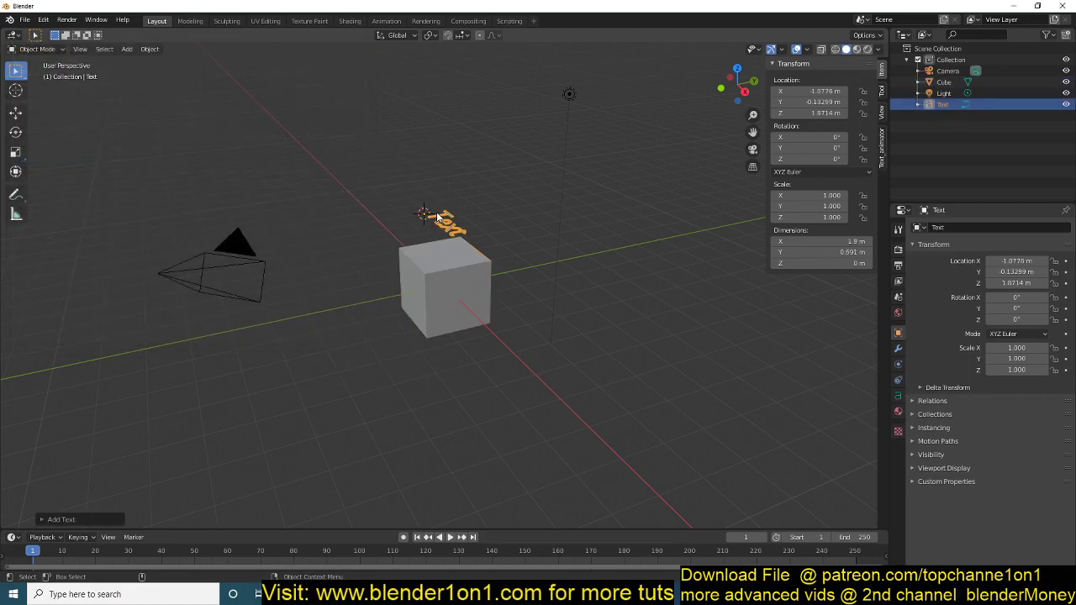
pyautogui.write('rx90')
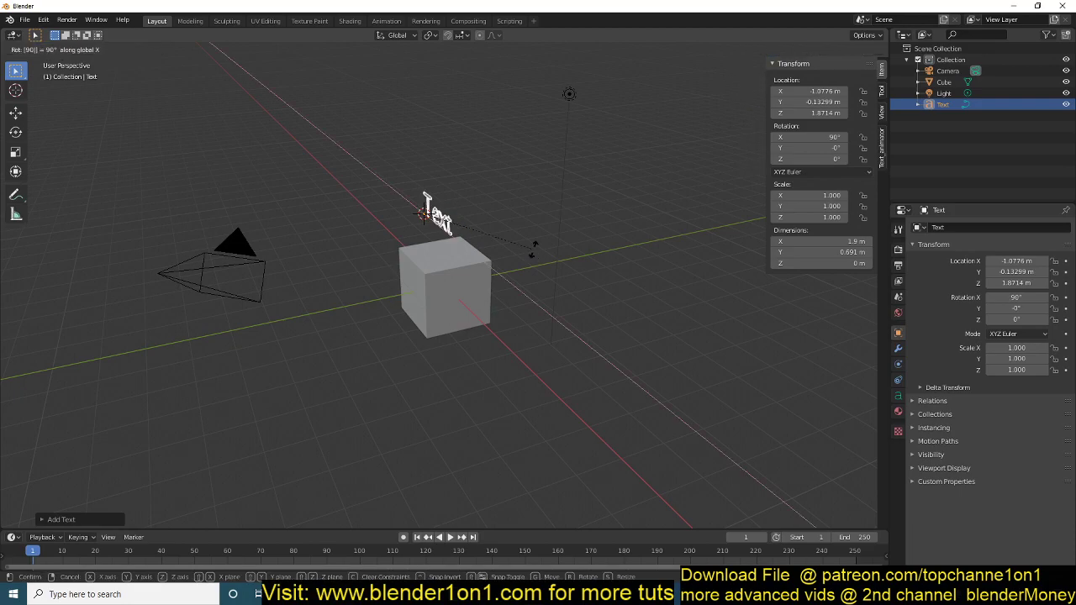
pyautogui.press('Return')
# Step: Rename the text object to count in Object properties
pyautogui.click(898, 347)
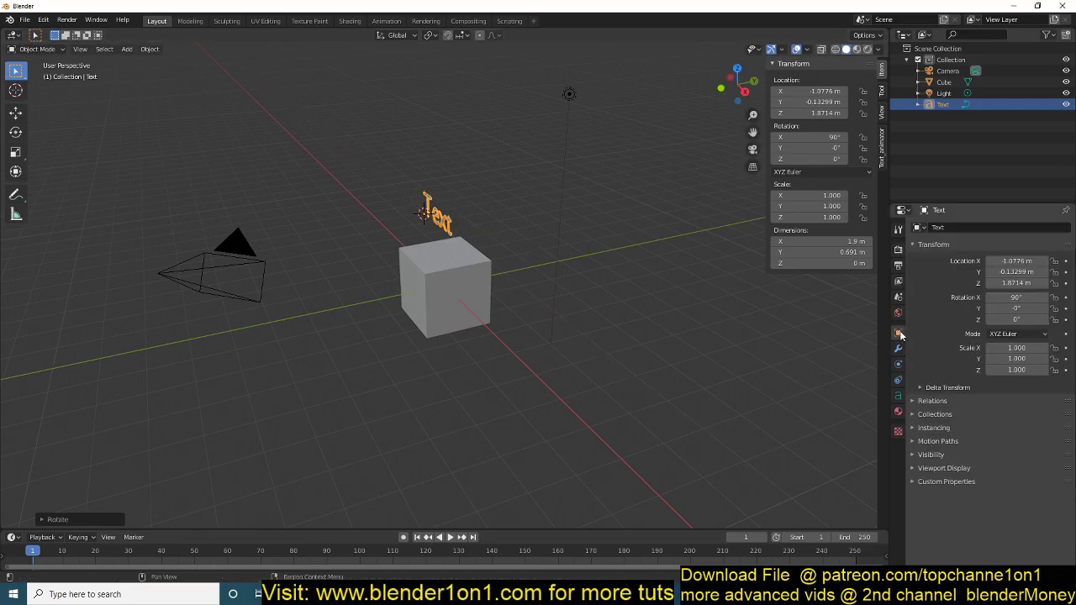
pyautogui.click(958, 227)
pyautogui.write('count')
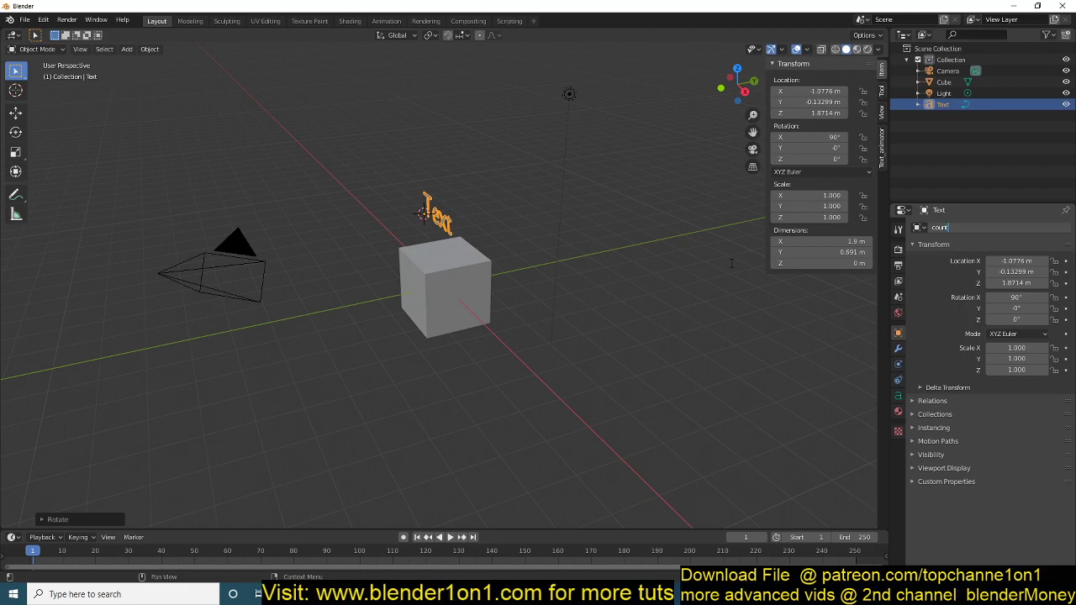
pyautogui.press('Return')
pyautogui.moveTo(494, 284)
pyautogui.mouseDown(button='middle')
pyautogui.moveTo(637, 280)
pyautogui.moveTo(596, 279)
pyautogui.mouseUp(button='middle')
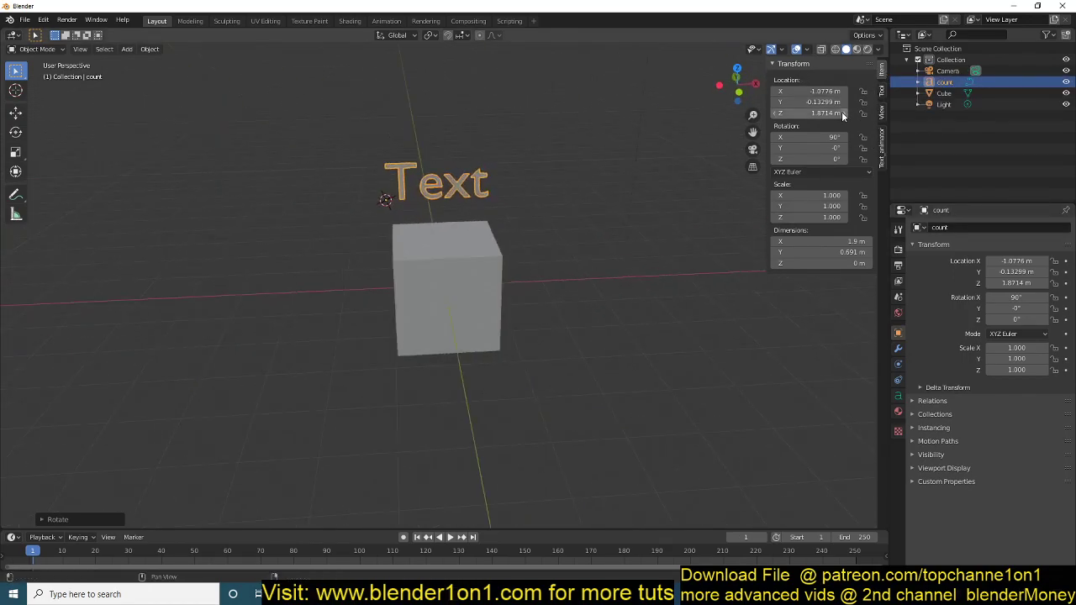
# Step: Open the Text Animator tab and play count scrambling from ENTER ACCESS KEY to ACCESS GRANTED
pyautogui.press('n')
pyautogui.press('n')
pyautogui.click(882, 160)
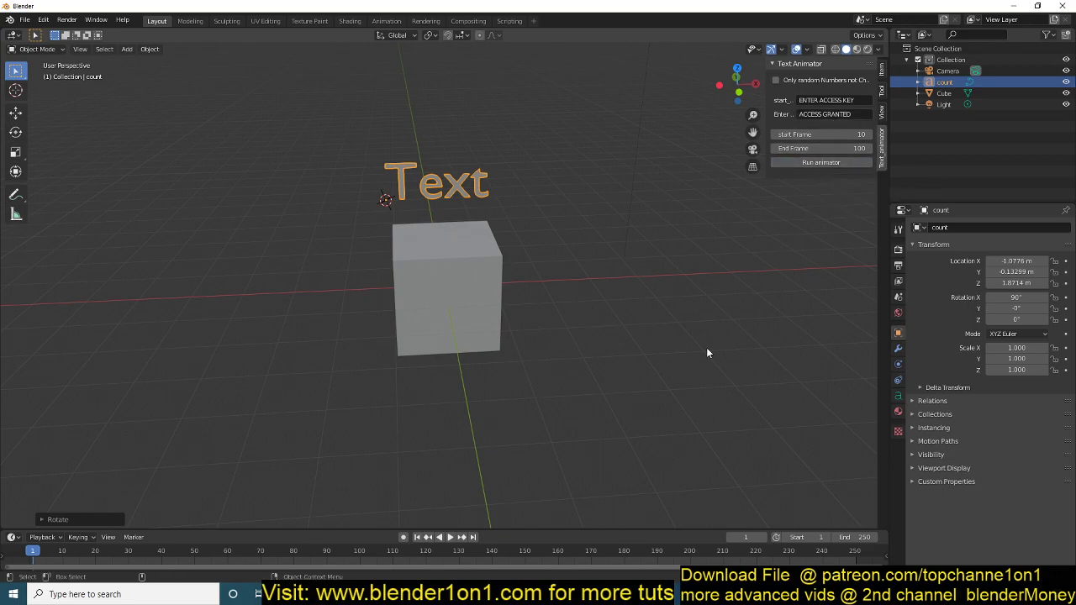
pyautogui.click(444, 536)
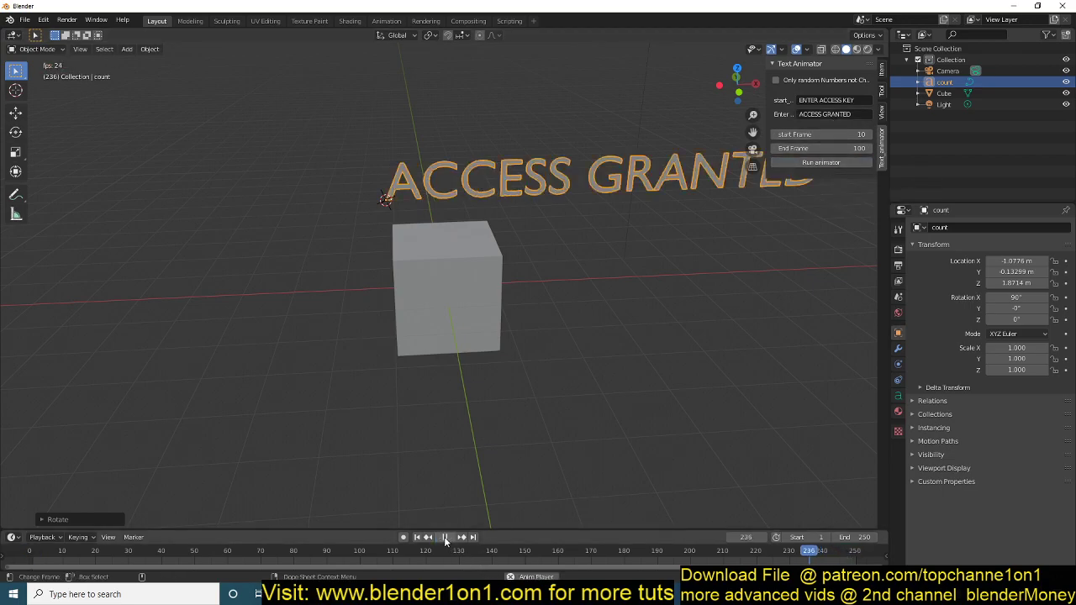
pyautogui.click(444, 537)
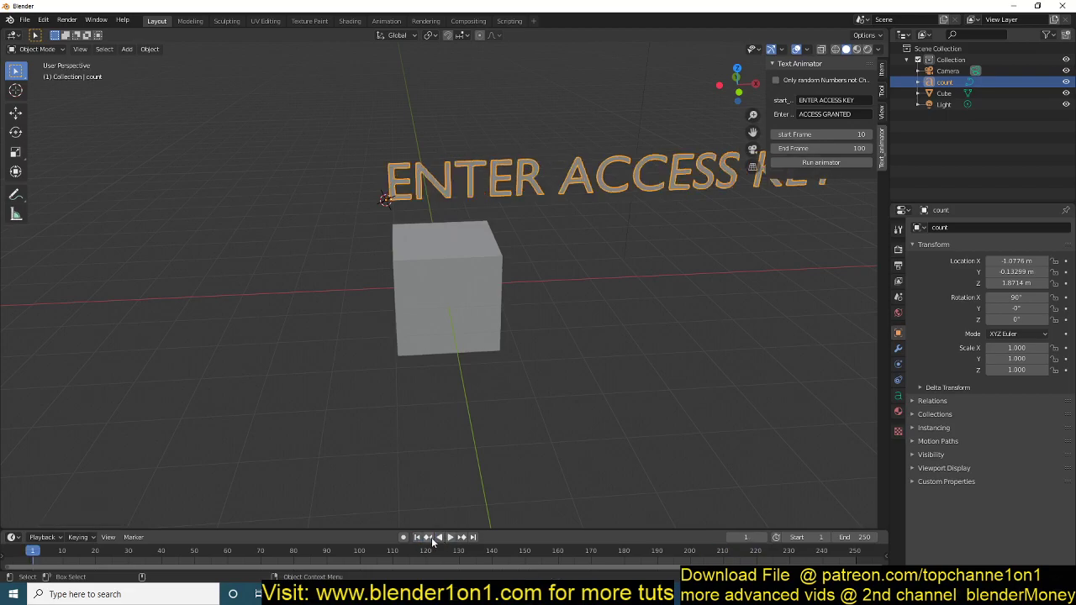
pyautogui.click(450, 537)
pyautogui.moveTo(542, 353); pyautogui.dragTo(449, 371, button='middle')
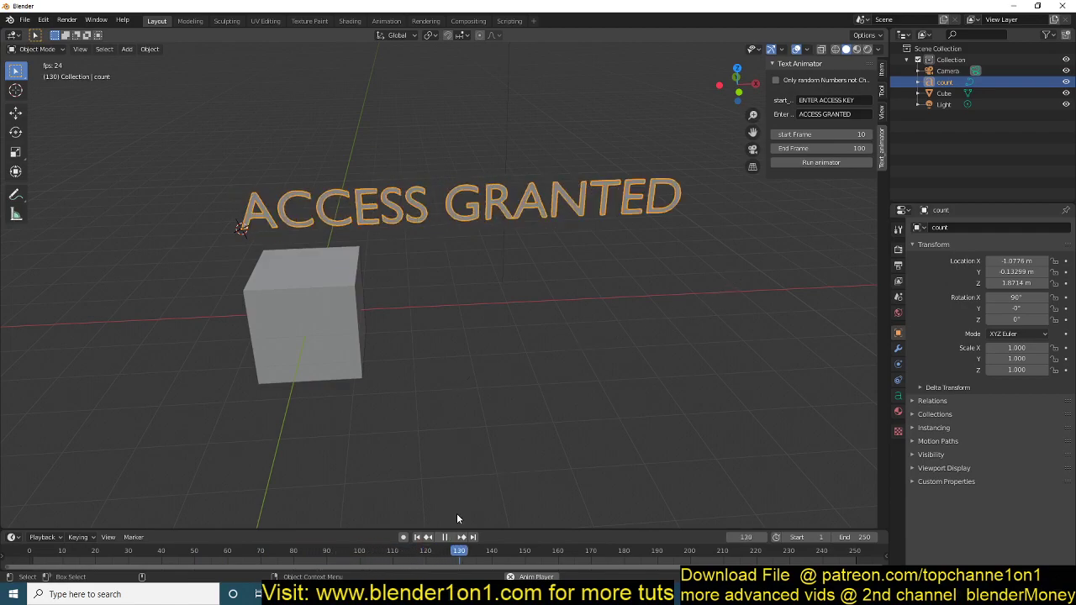
pyautogui.click(444, 537)
# Step: Create a new material for count with a blue emission colour
pyautogui.click(417, 537)
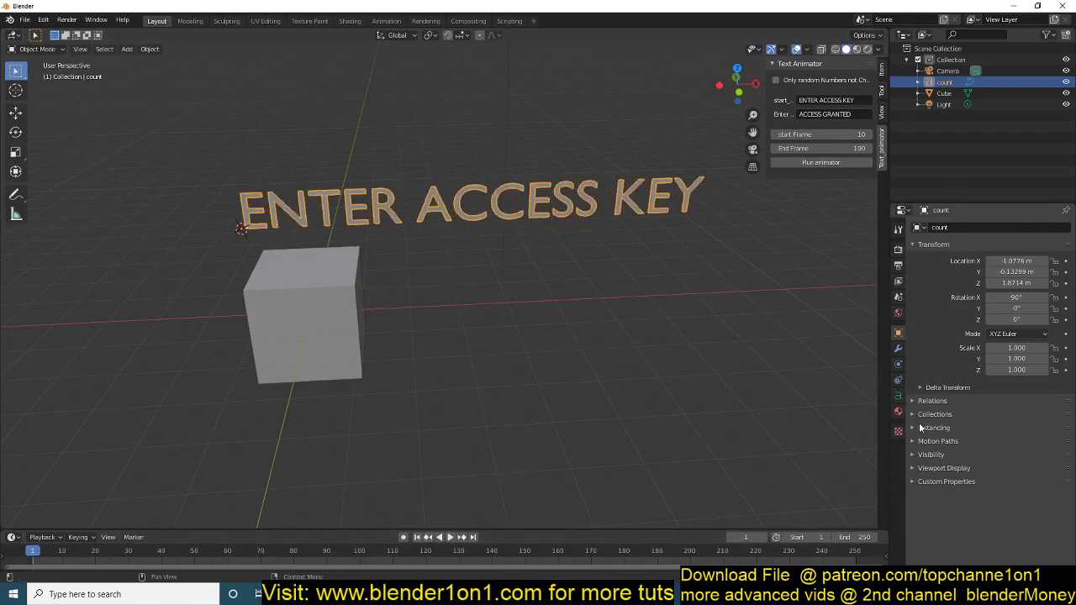
pyautogui.click(897, 411)
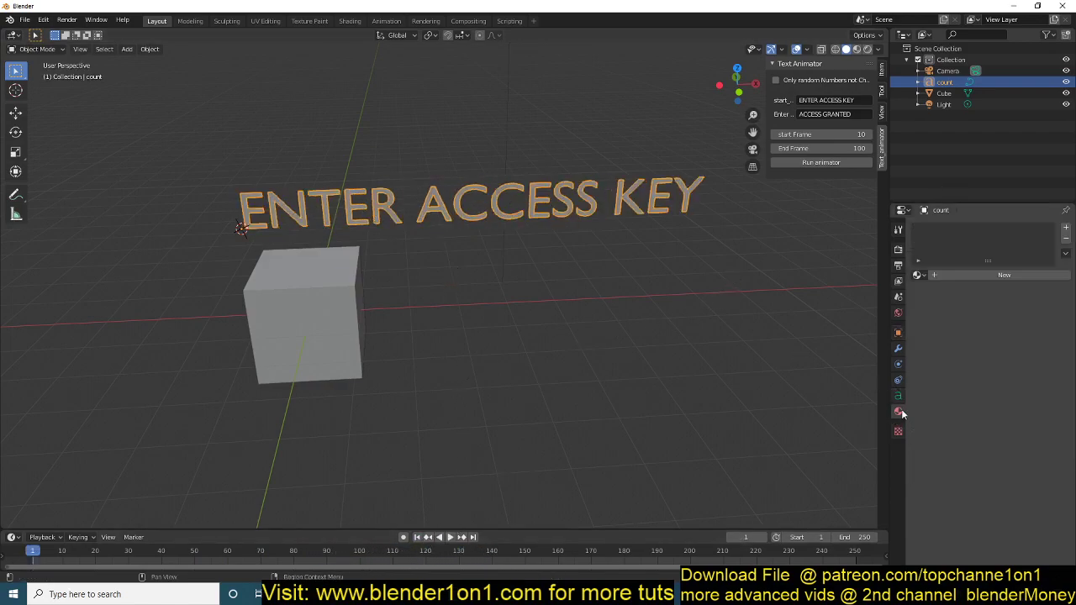
pyautogui.click(971, 275)
pyautogui.scroll(-3, 967, 439)
pyautogui.scroll(-2, 1005, 415)
pyautogui.click(1025, 404)
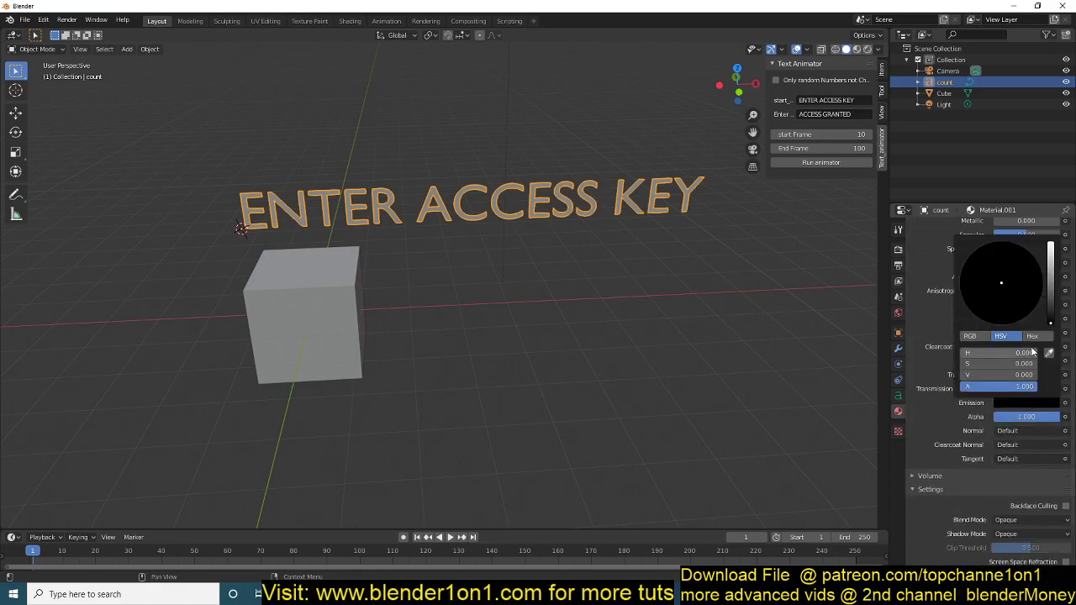
pyautogui.moveTo(1050, 257); pyautogui.dragTo(1050, 244)
pyautogui.click(979, 264)
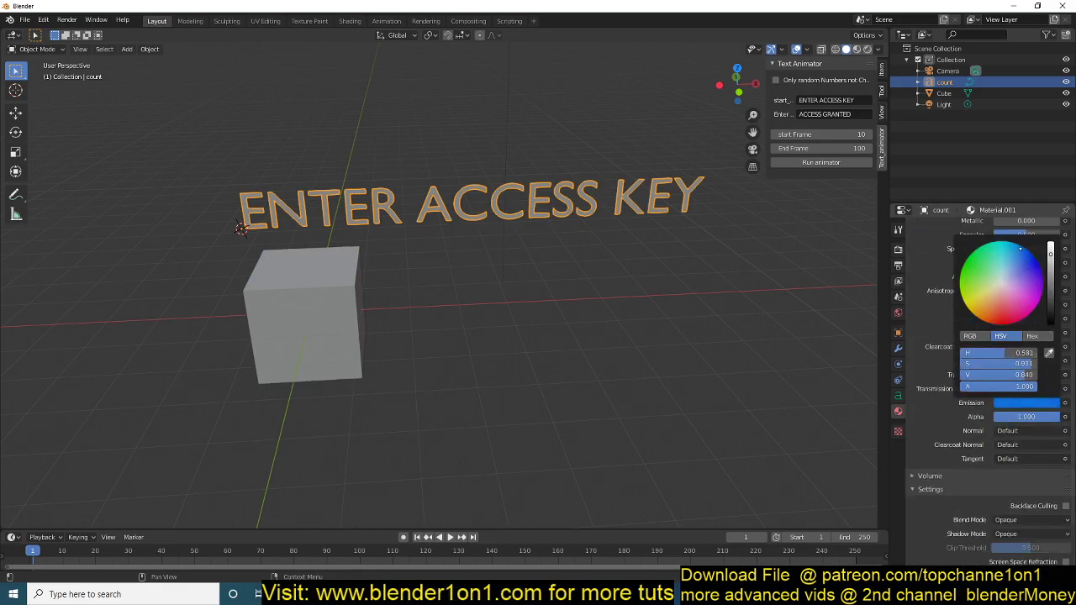
# Step: Preview in Material and Rendered shading, and brighten the emission colour toward cyan
pyautogui.click(857, 49)
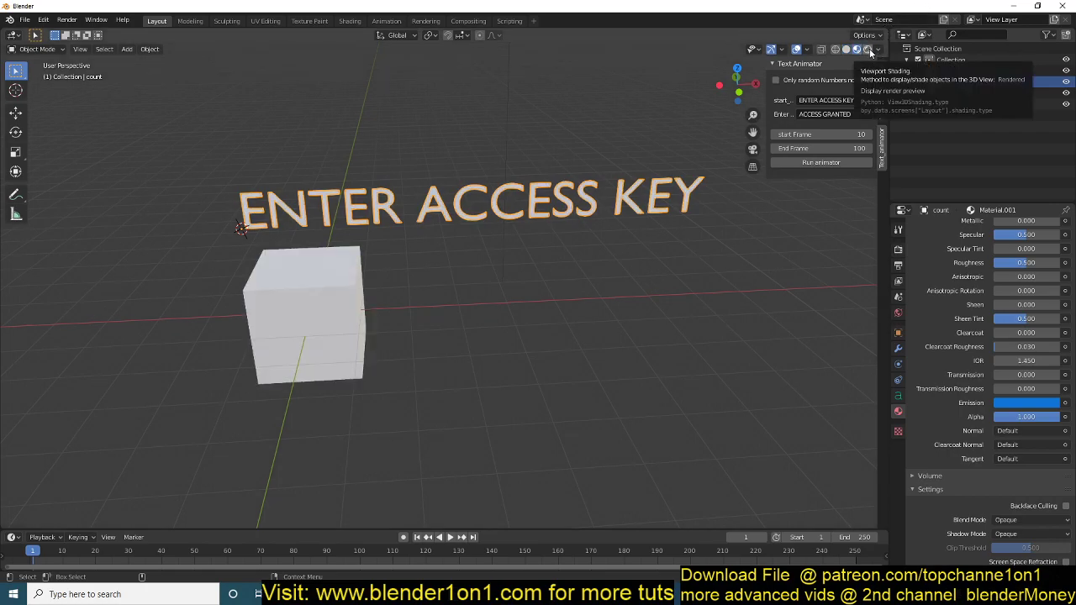
pyautogui.click(868, 50)
pyautogui.click(857, 50)
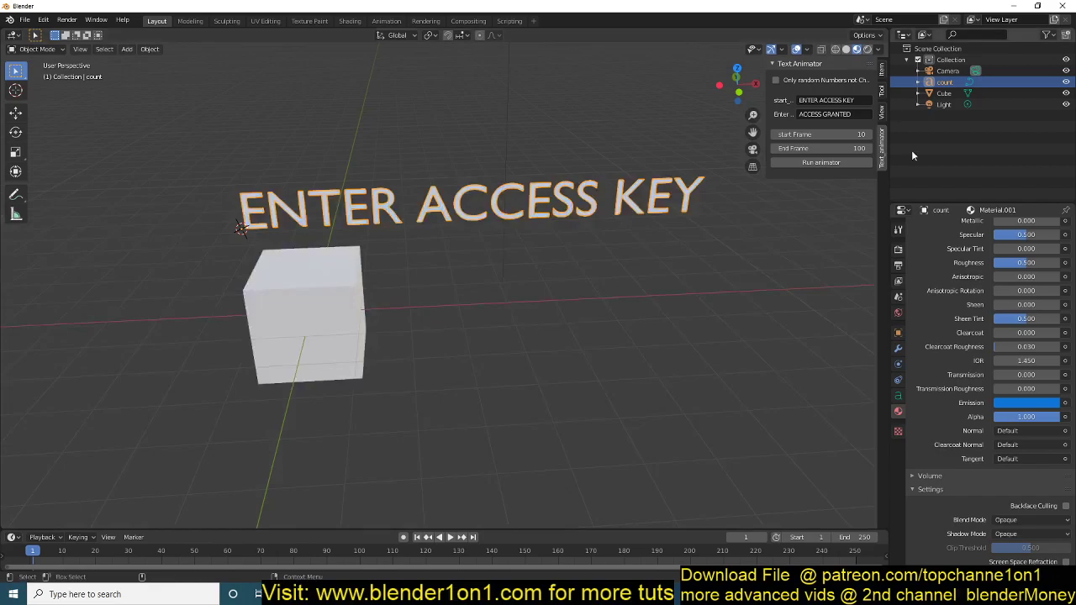
pyautogui.click(1025, 403)
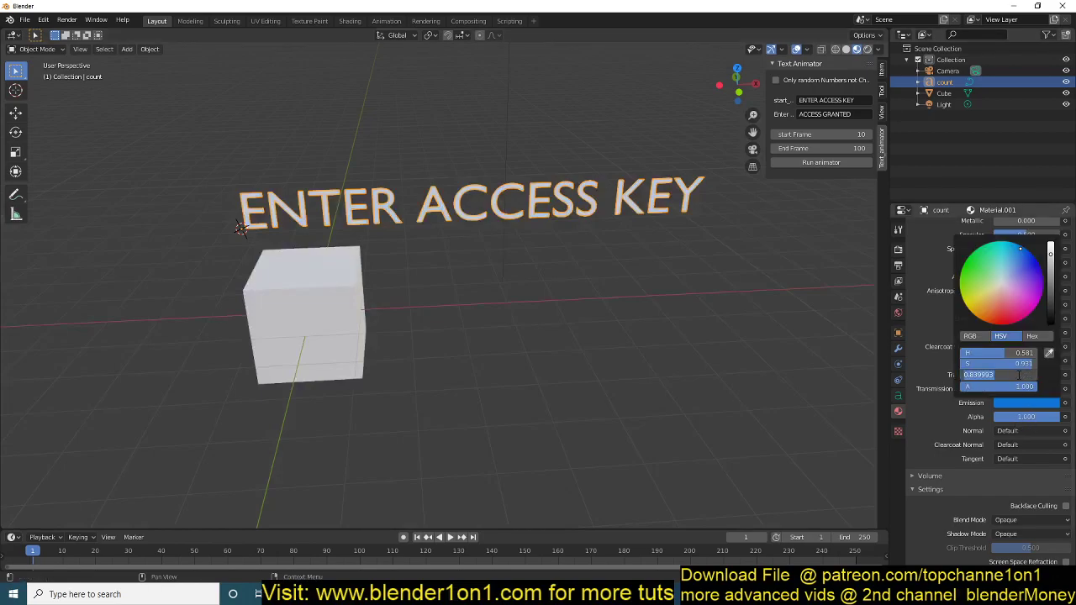
pyautogui.moveTo(1023, 374); pyautogui.dragTo(1037, 374)
# Step: Enable Bloom in Render Properties so the blue count text glows
pyautogui.click(897, 229)
pyautogui.click(897, 250)
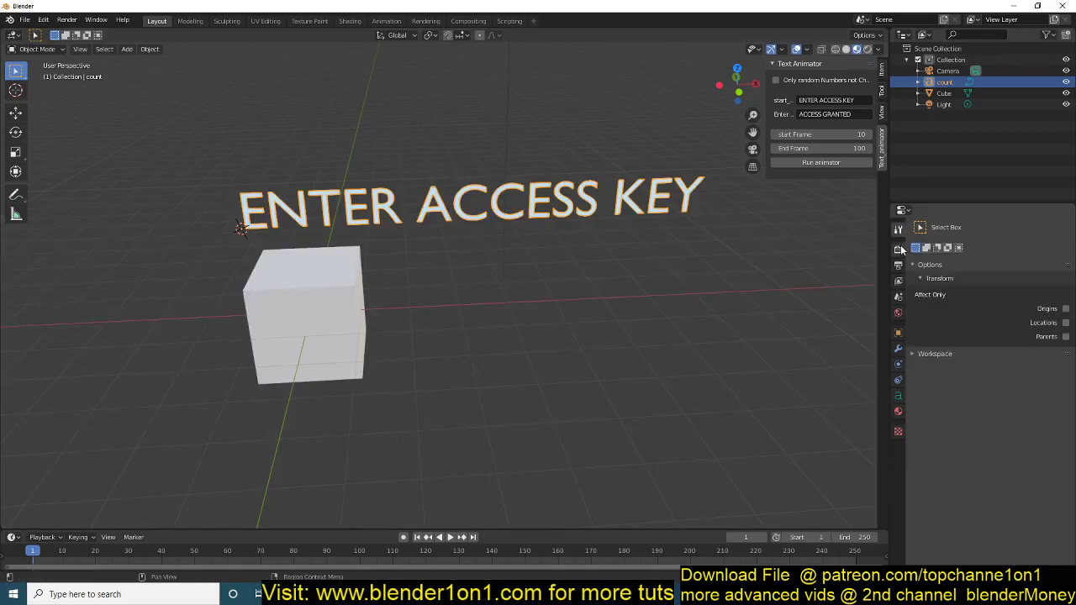
pyautogui.click(922, 316)
pyautogui.click(666, 296)
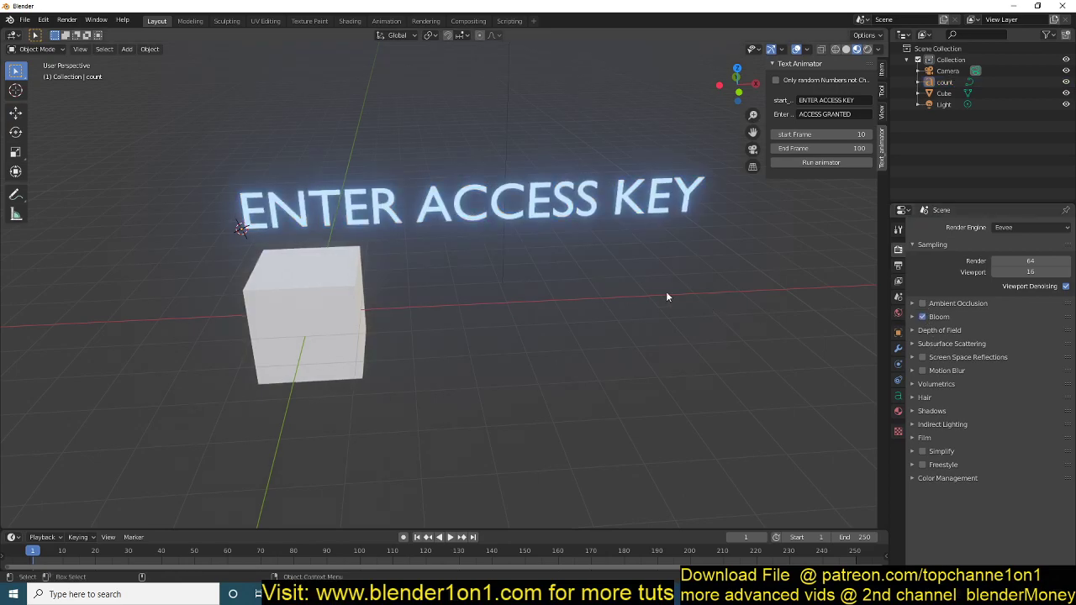
# Step: Orbit to an angled view and play the scramble, rewinding and pausing to inspect it
pyautogui.moveTo(560, 283); pyautogui.dragTo(559, 313, button='middle')
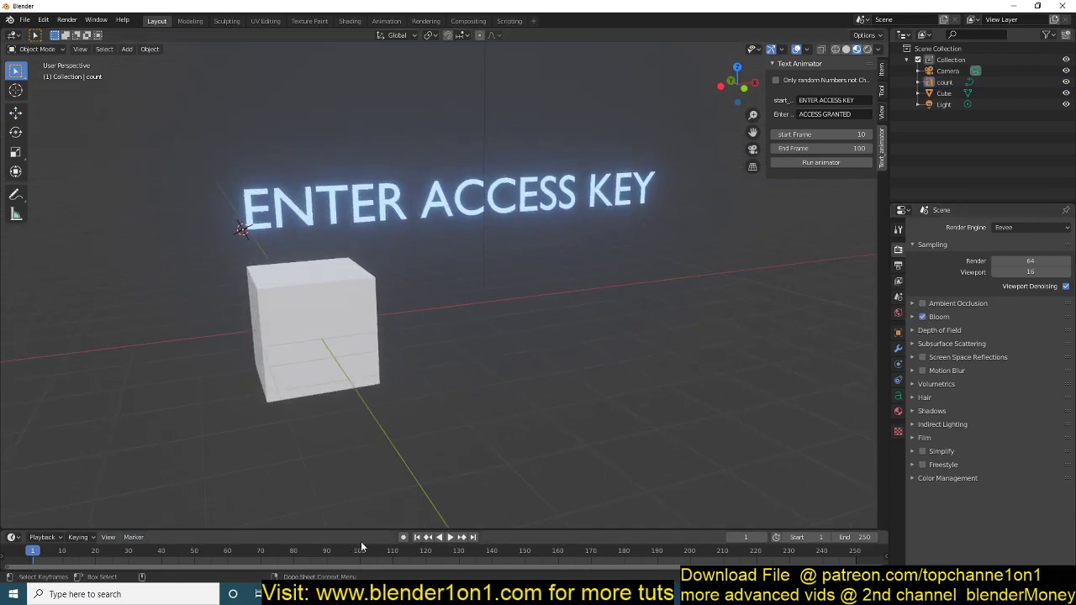
pyautogui.click(450, 539)
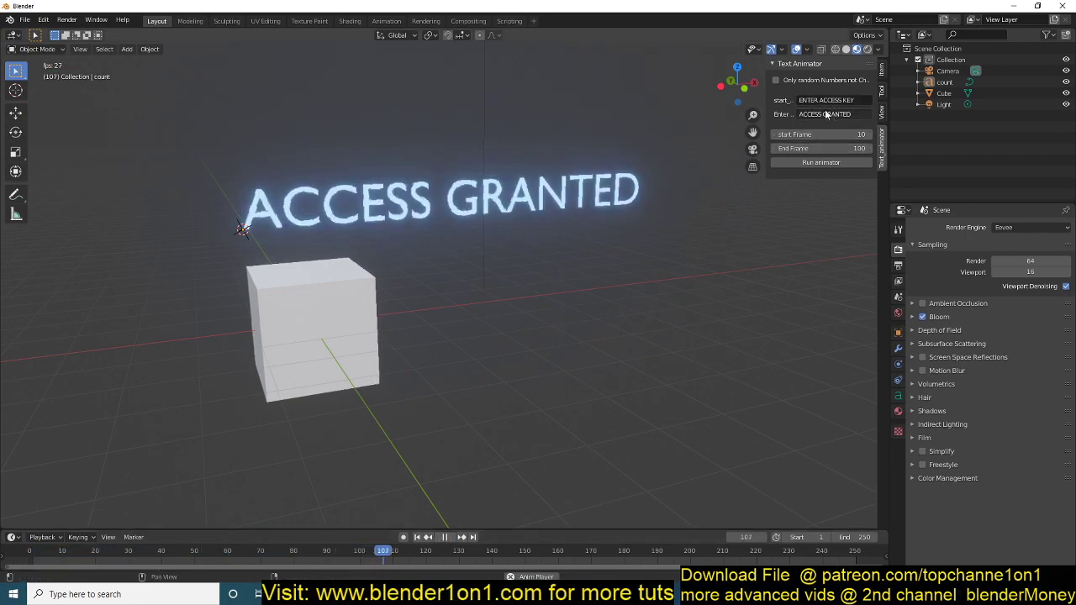
pyautogui.press('Escape')
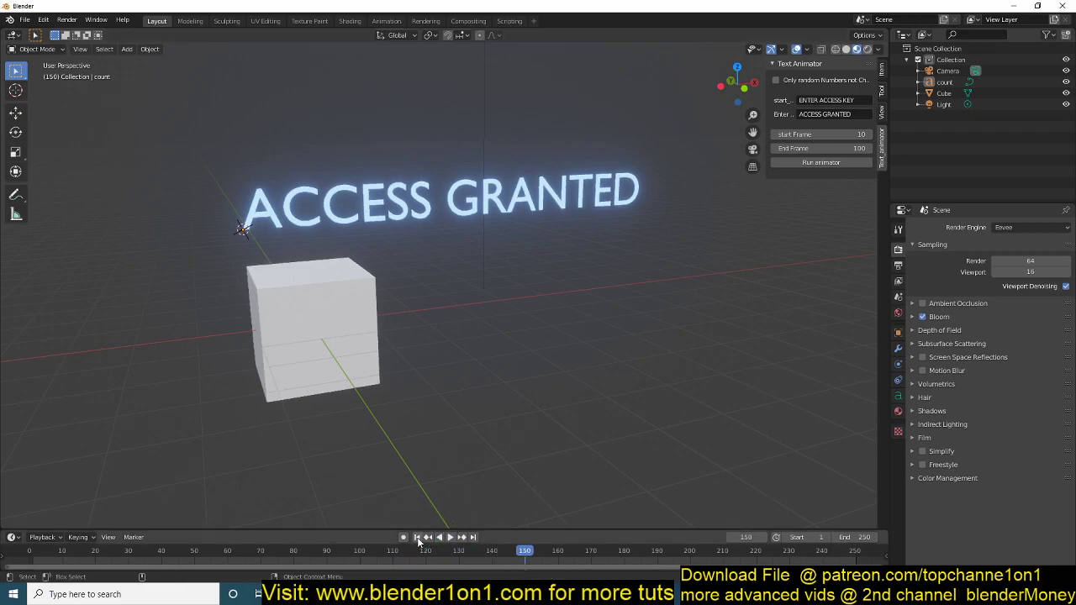
pyautogui.click(450, 537)
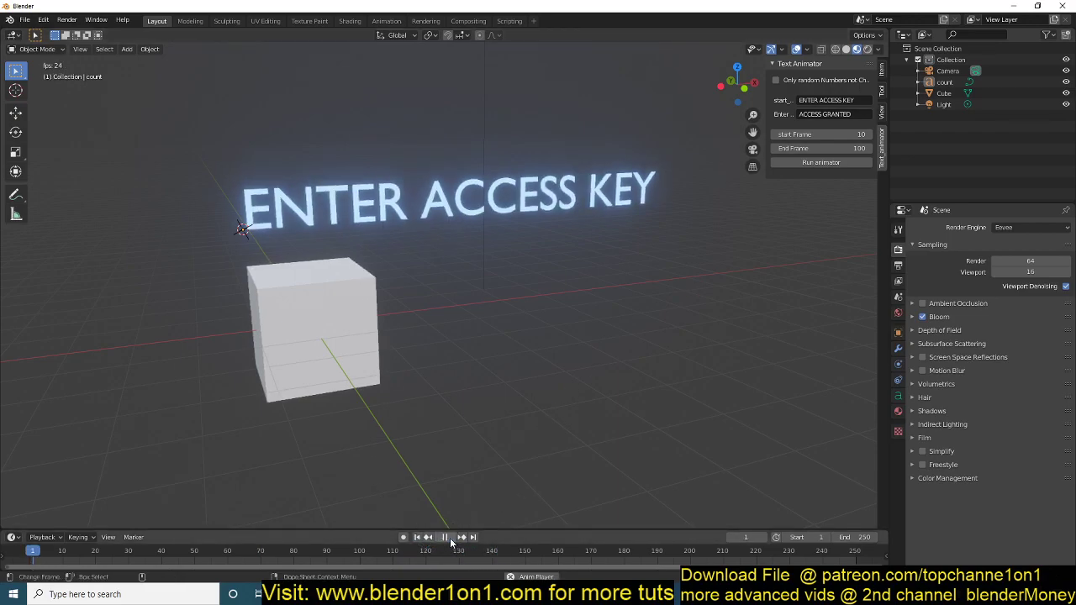
pyautogui.click(451, 540)
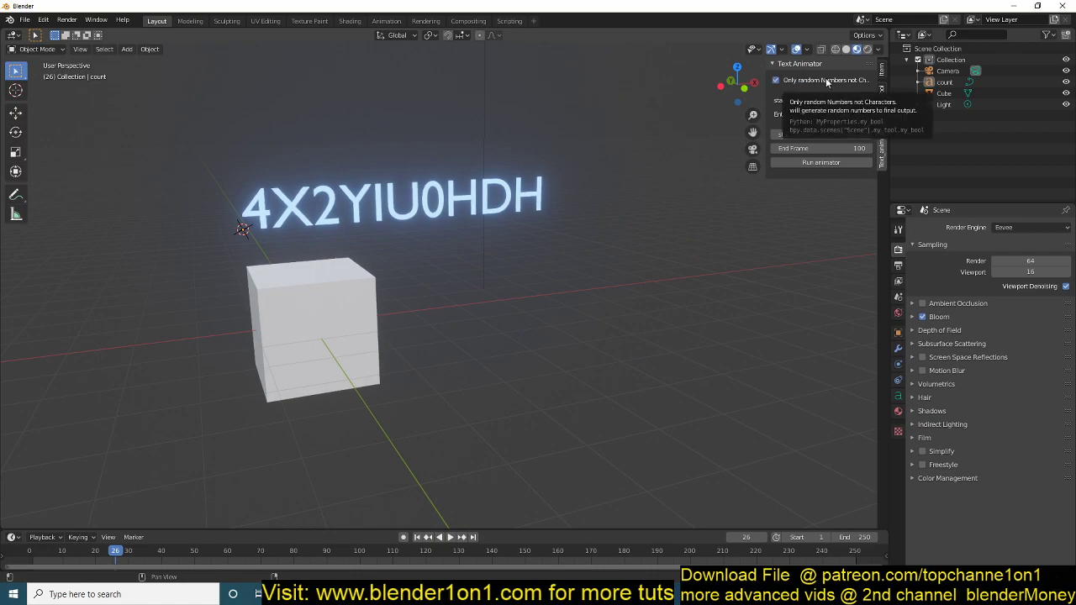
# Step: Rerun the Text Animator from frame 1 and play the numbers-only scramble
pyautogui.click(827, 164)
pyautogui.click(417, 537)
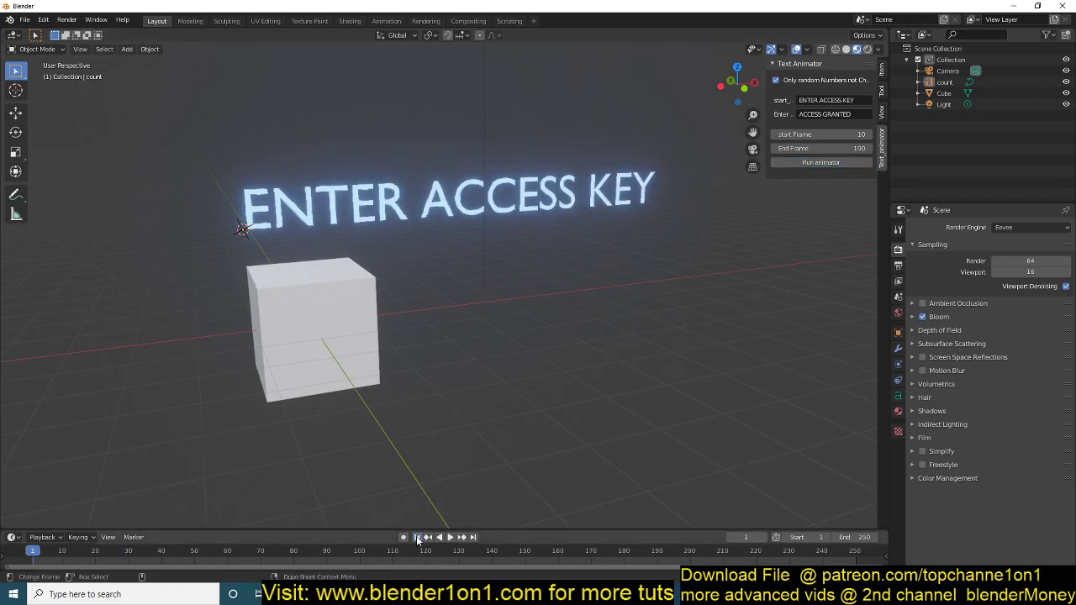
pyautogui.click(452, 539)
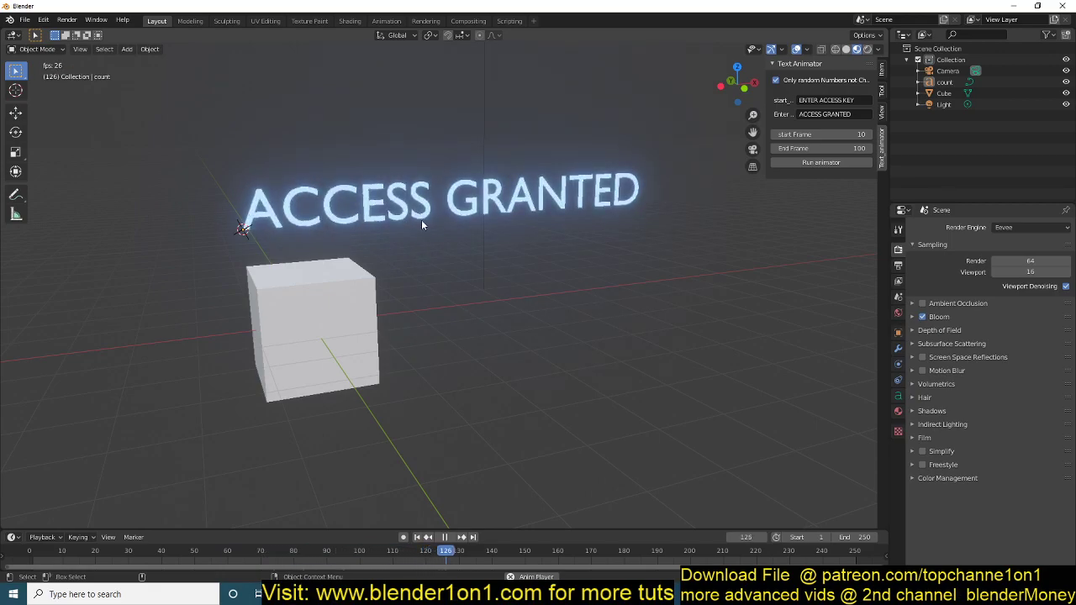
# Step: Turn off 'Only random Numbers', let letters scramble into ACCESS GRANTED, then stop playback
pyautogui.click(785, 81)
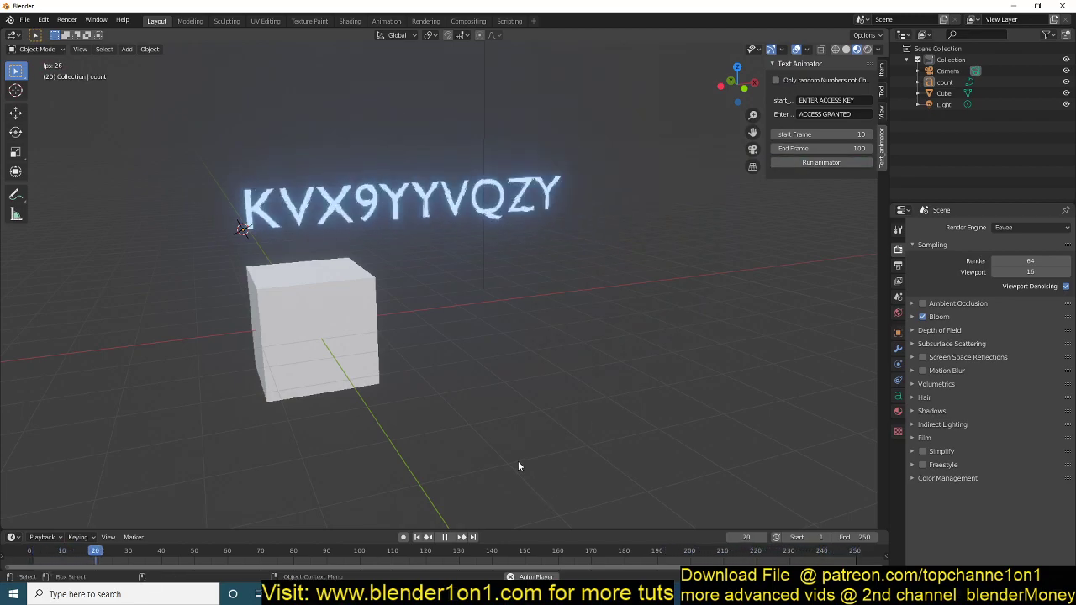
pyautogui.scroll(2, 488, 363)
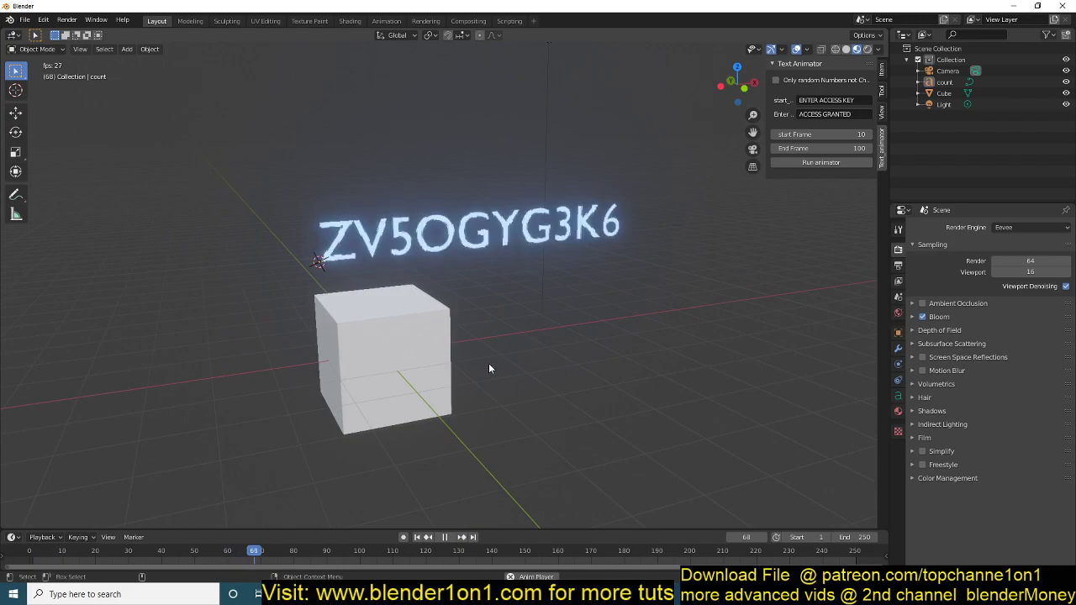
pyautogui.scroll(2, 488, 363)
pyautogui.scroll(1, 488, 368)
pyautogui.scroll(-2, 437, 349)
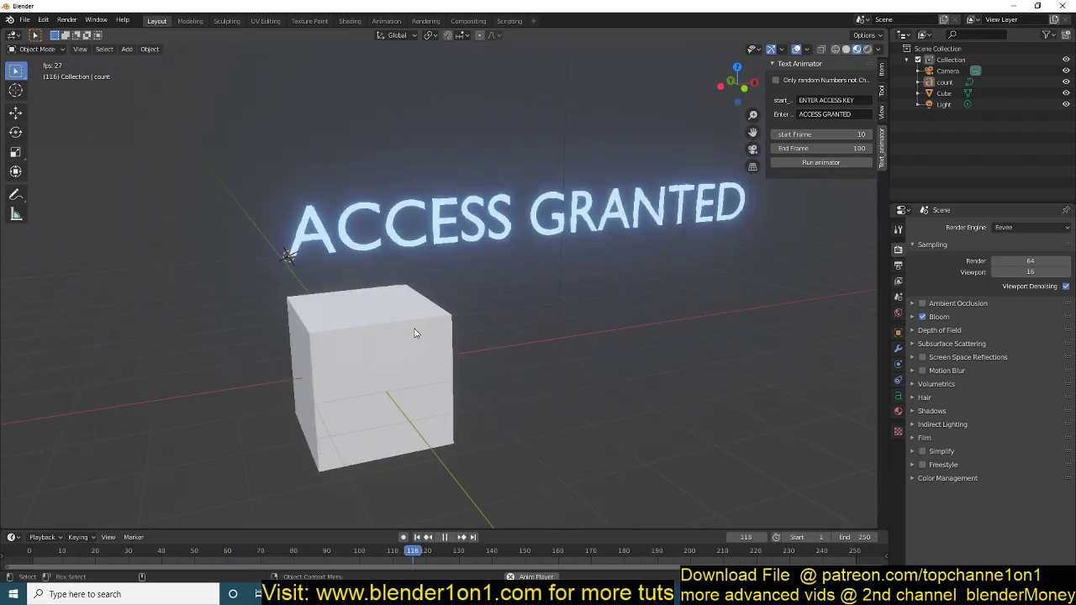
pyautogui.press('space')
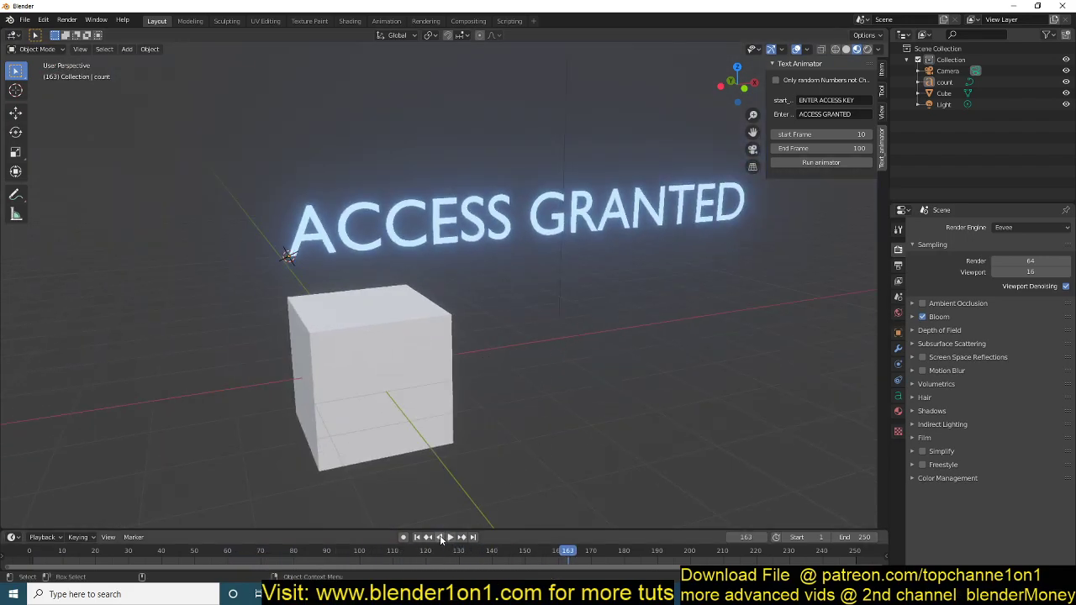
pyautogui.click(451, 240)
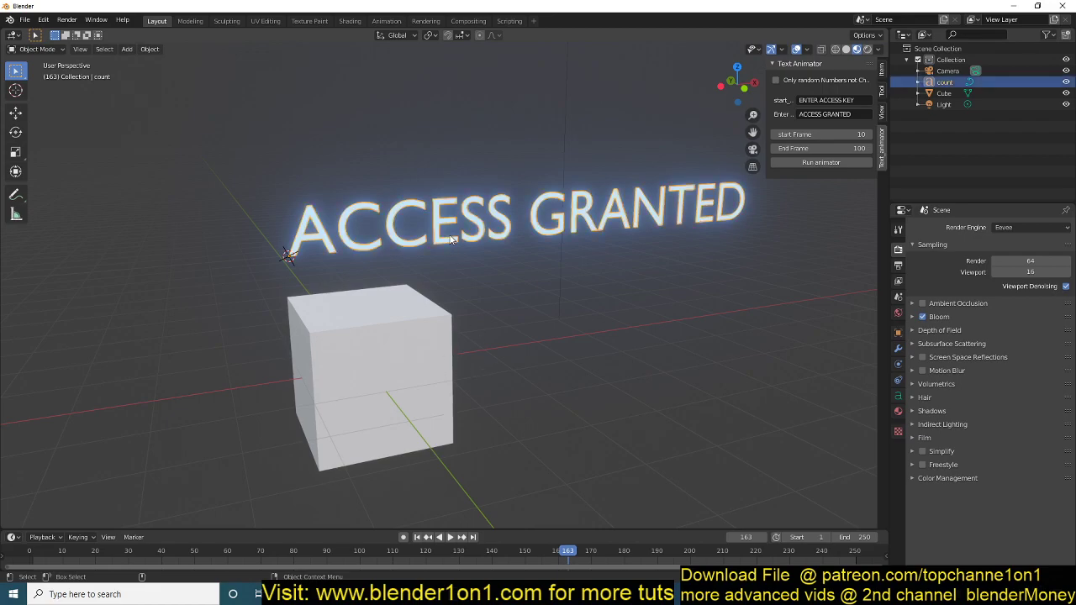
pyautogui.click(551, 251)
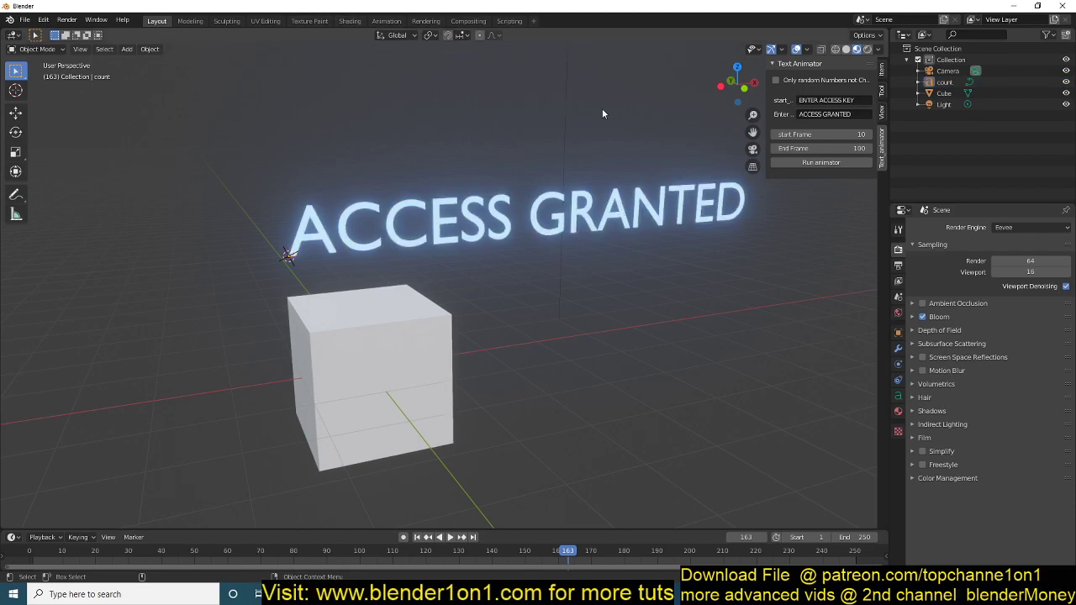
# Step: Open random_charater_animator.py in the Scripting workspace's text editor
pyautogui.click(510, 22)
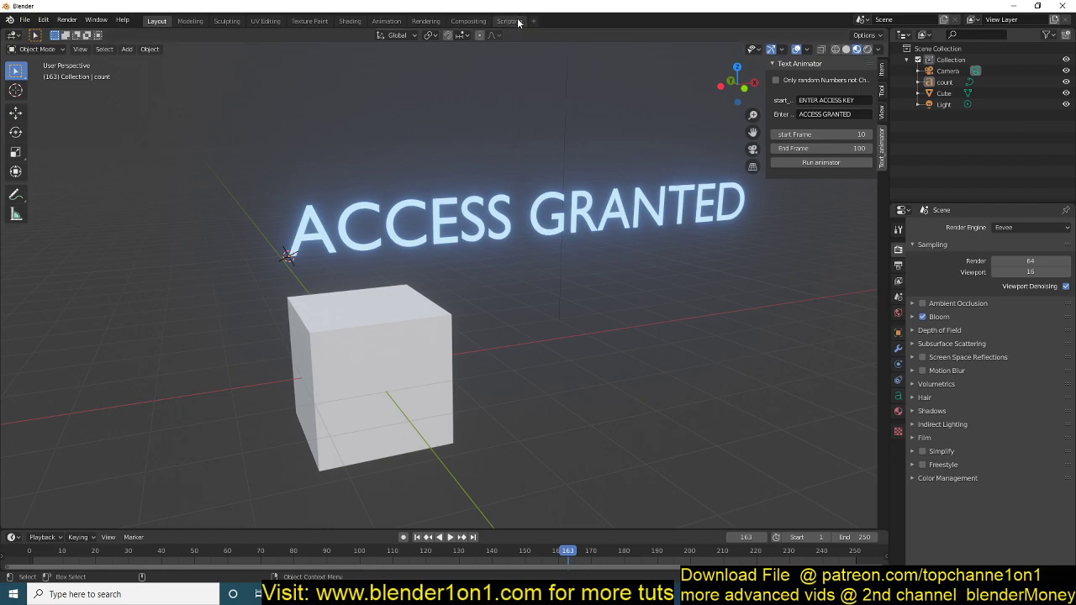
pyautogui.click(624, 38)
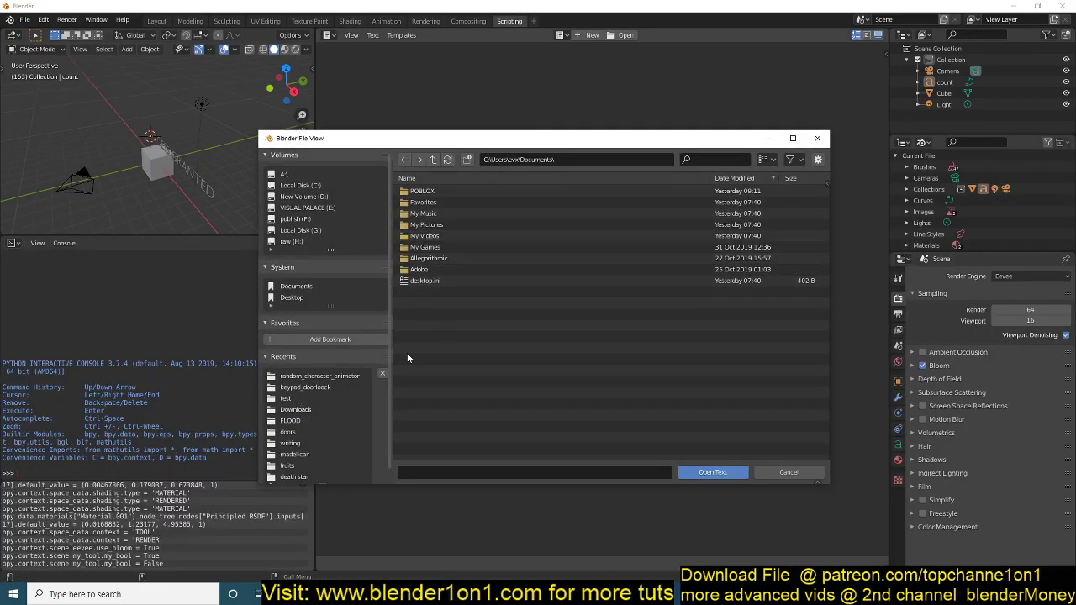
pyautogui.click(357, 375)
pyautogui.click(454, 191)
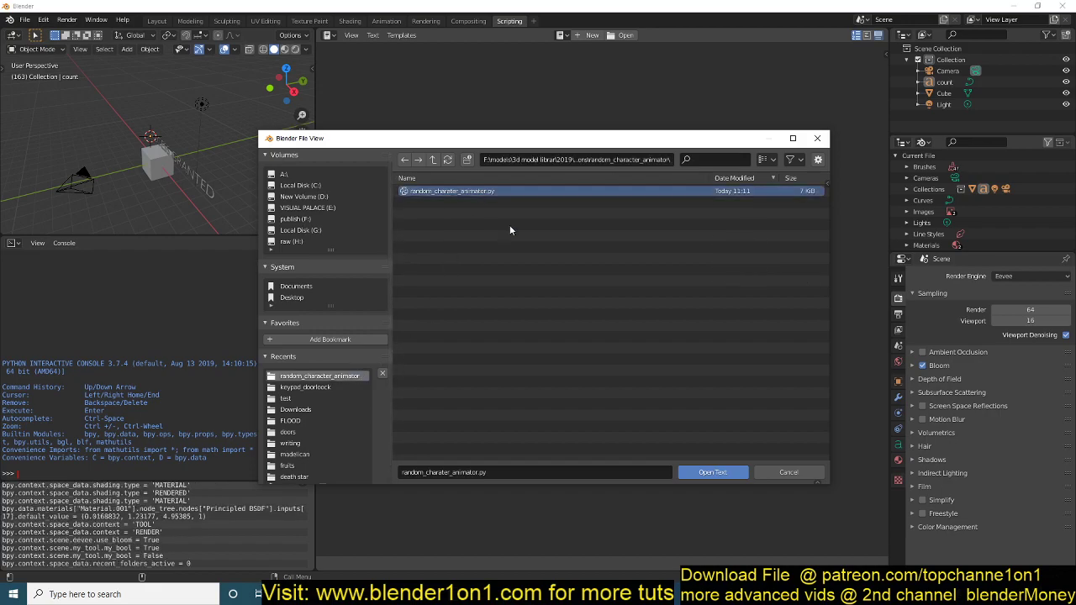
pyautogui.click(697, 472)
# Step: Read through the script's code, then select the Light and go back to Layout
pyautogui.scroll(-7, 573, 255)
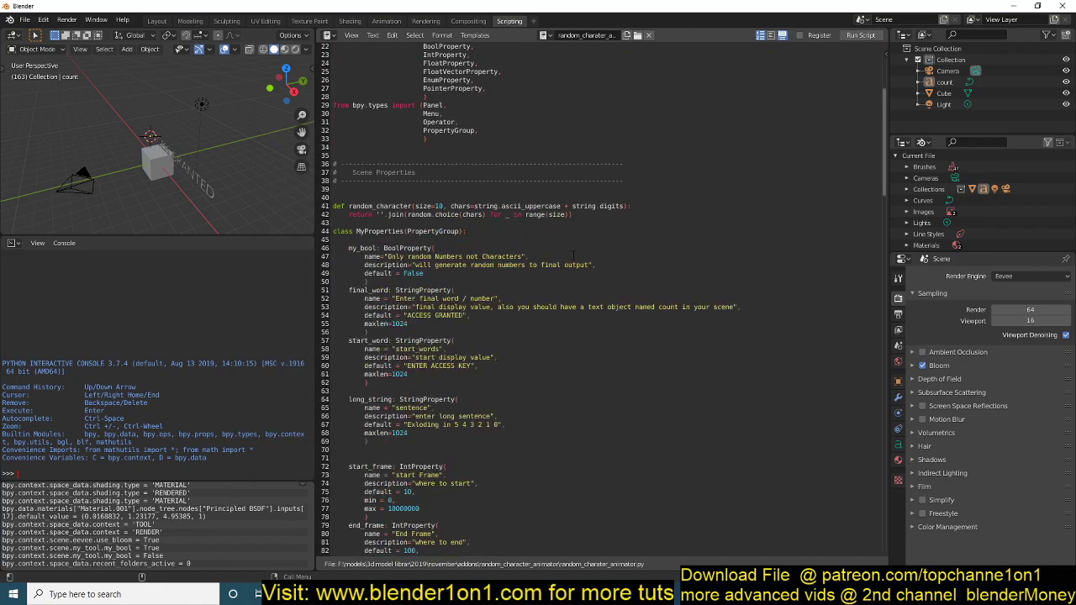
pyautogui.scroll(-8, 573, 256)
pyautogui.scroll(-12, 574, 256)
pyautogui.scroll(-7, 573, 256)
pyautogui.scroll(-14, 573, 256)
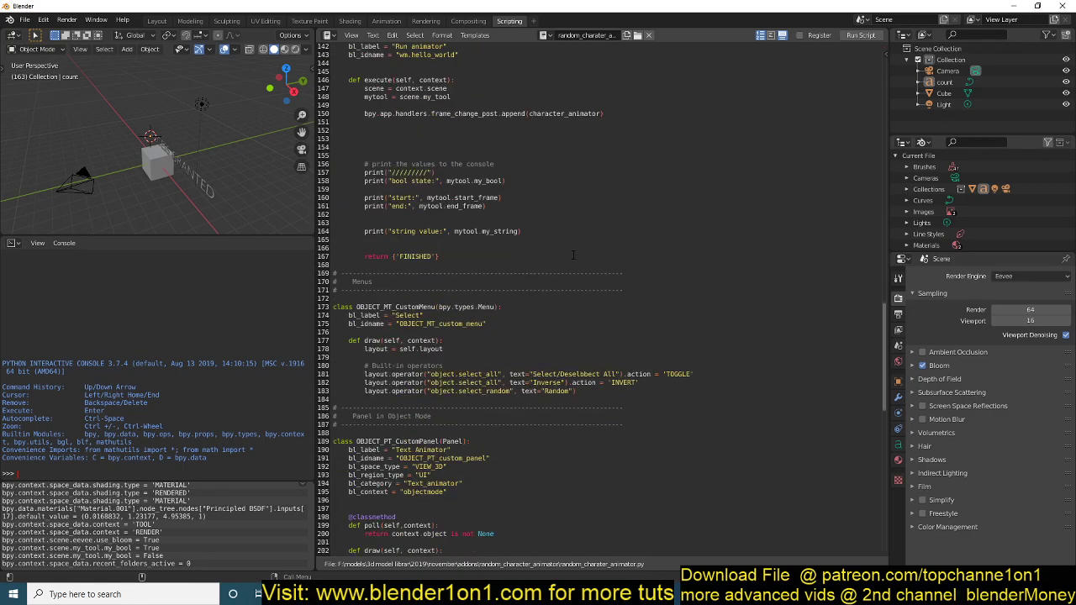
pyautogui.scroll(-12, 573, 256)
pyautogui.scroll(-11, 573, 255)
pyautogui.scroll(2, 573, 256)
pyautogui.scroll(14, 573, 255)
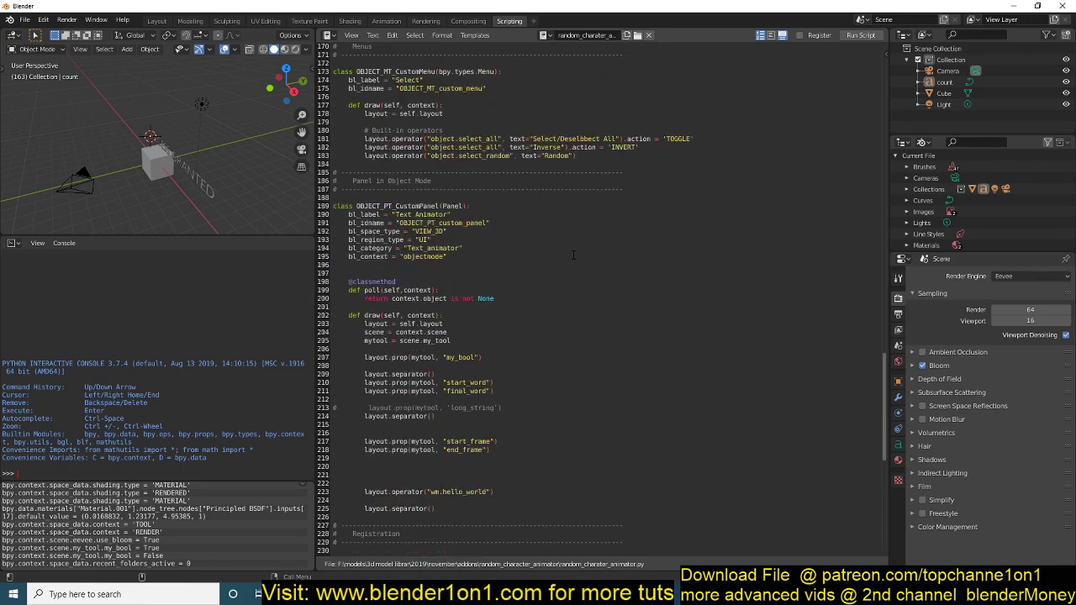
pyautogui.scroll(12, 573, 255)
pyautogui.scroll(9, 573, 255)
pyautogui.scroll(15, 573, 255)
pyautogui.scroll(9, 574, 255)
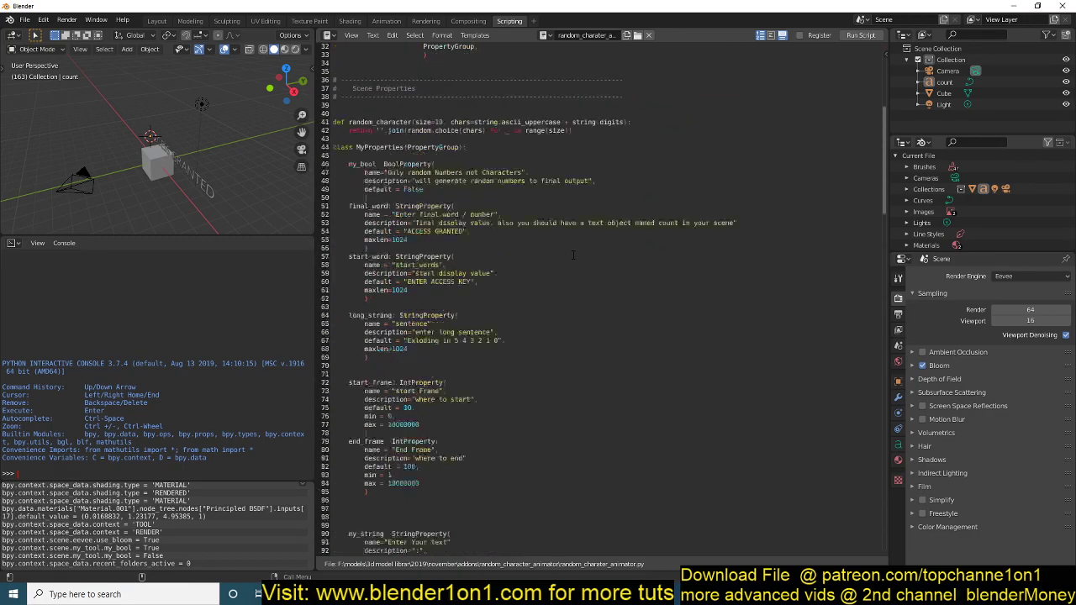
pyautogui.scroll(10, 573, 255)
pyautogui.scroll(1, 574, 256)
pyautogui.scroll(-6, 573, 256)
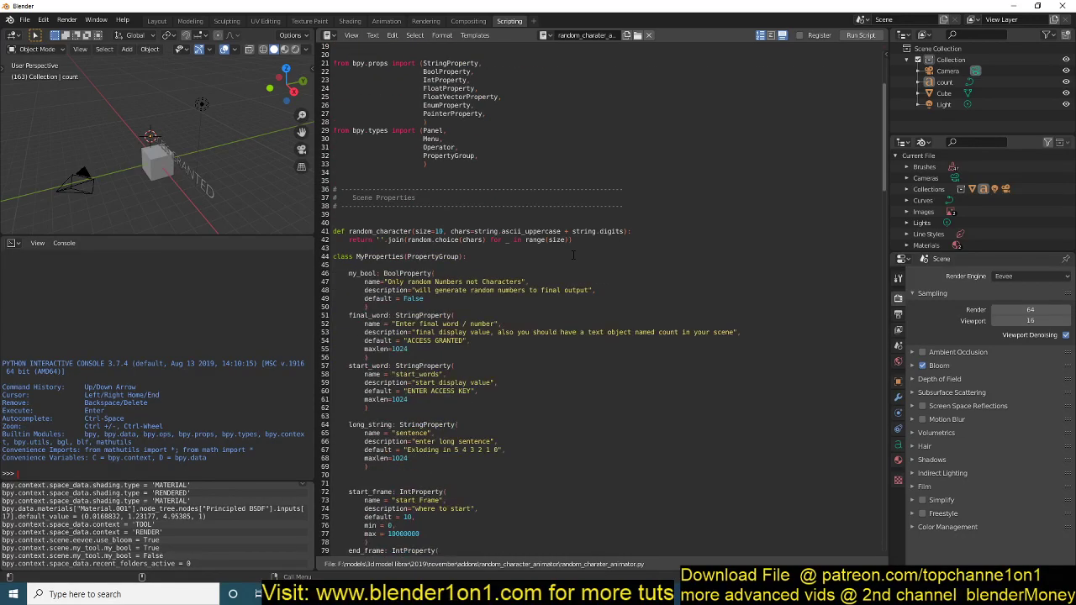
pyautogui.scroll(6, 574, 256)
pyautogui.click(201, 104)
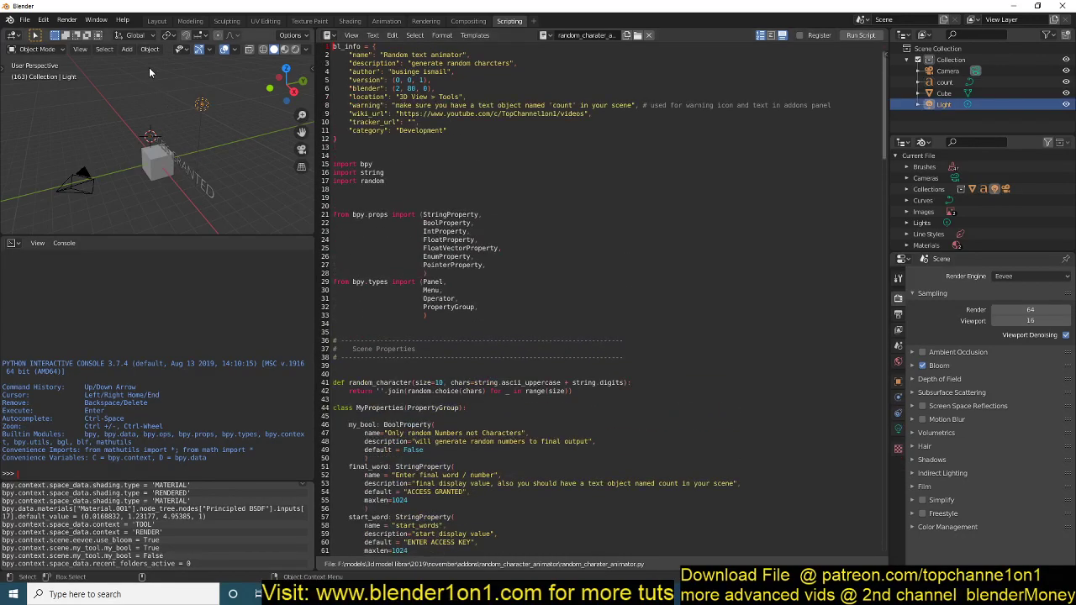
pyautogui.click(156, 20)
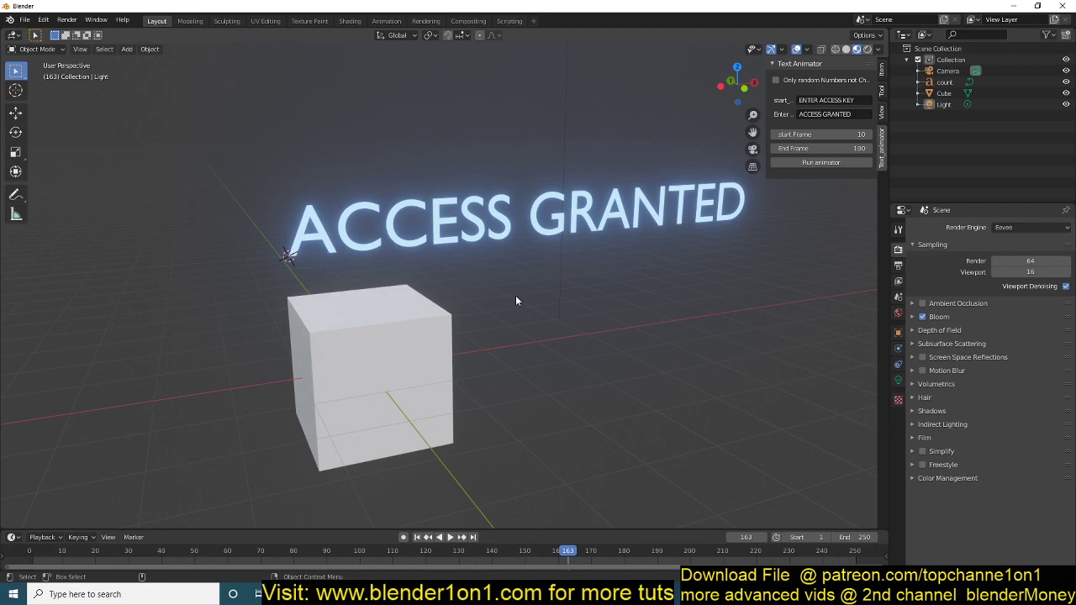